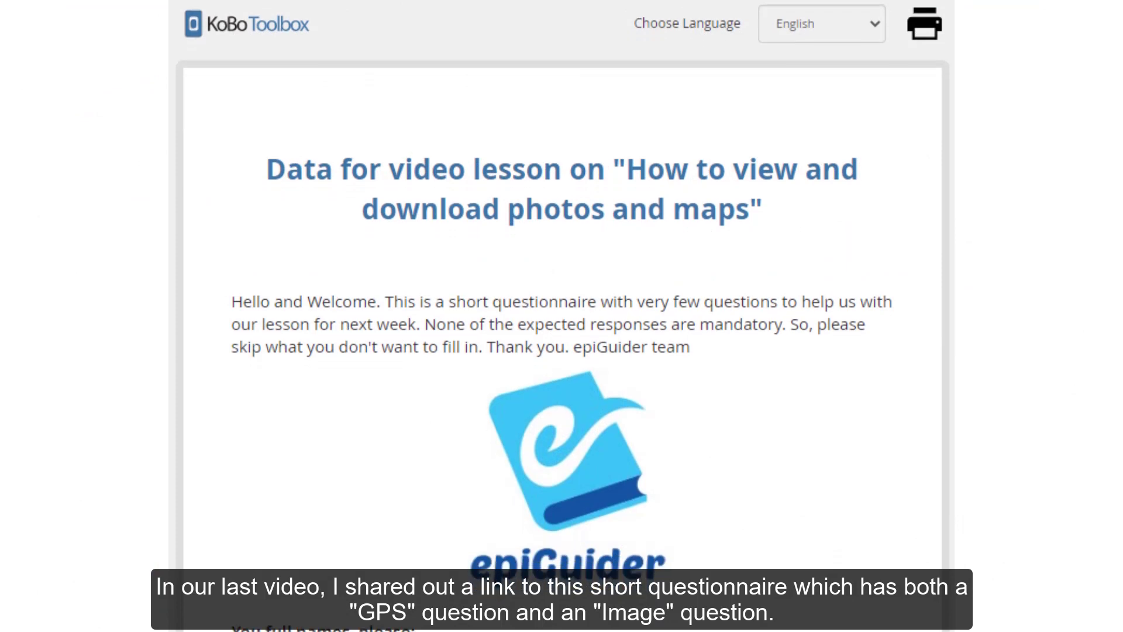
Scroll down through the shared questionnaire preview and back up
{"action": "scroll", "coordinate": [561, 316], "scroll_direction": "down", "scroll_amount": 3}
{"action": "scroll", "coordinate": [561, 316], "scroll_direction": "down", "scroll_amount": 7}
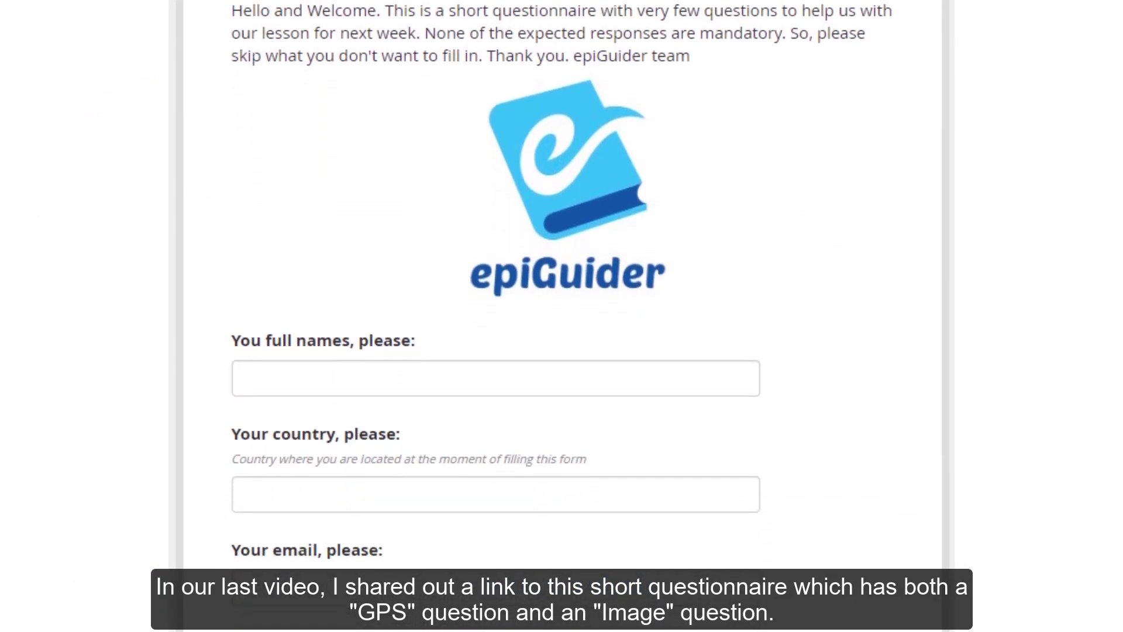
{"action": "scroll", "coordinate": [562, 316], "scroll_direction": "down", "scroll_amount": 5}
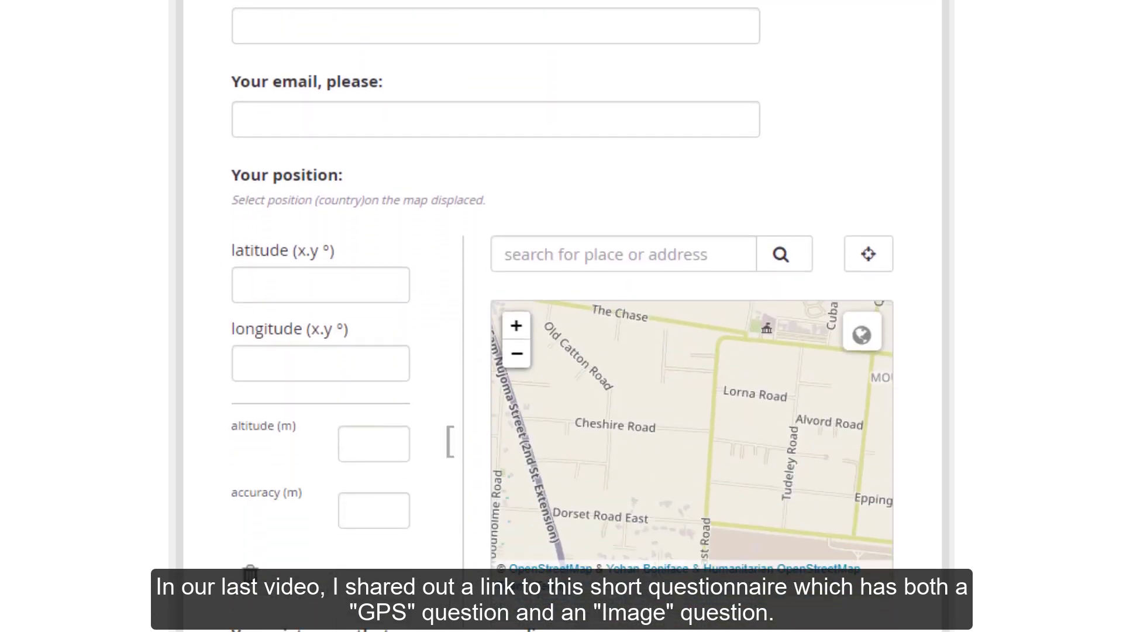
{"action": "scroll", "coordinate": [562, 316], "scroll_direction": "down", "scroll_amount": 1}
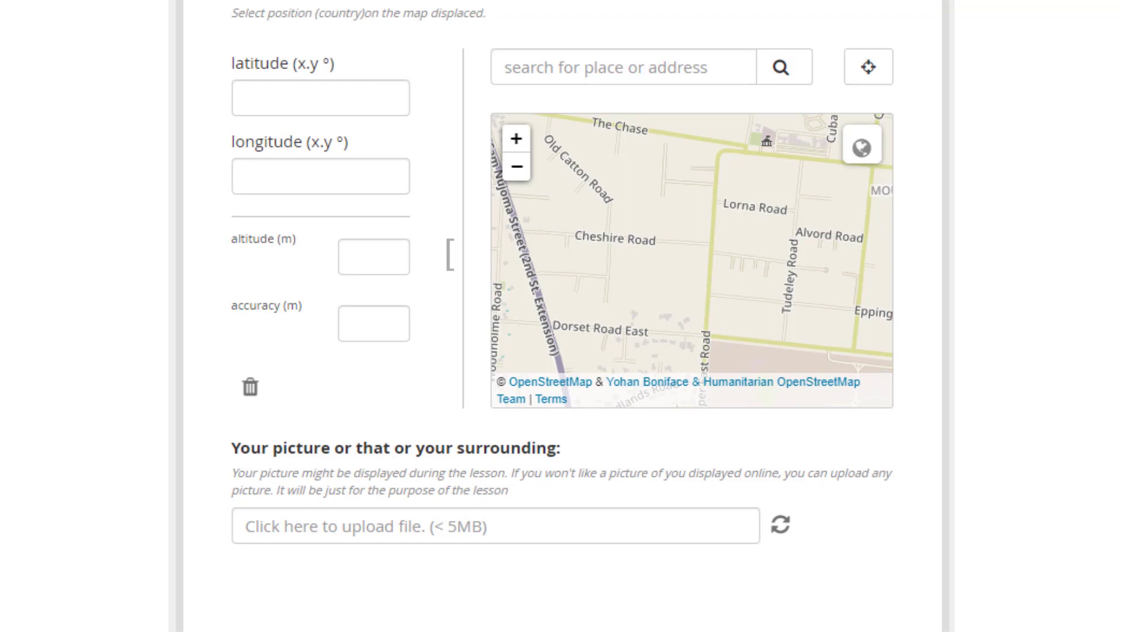
{"action": "scroll", "coordinate": [562, 316], "scroll_direction": "up", "scroll_amount": 1}
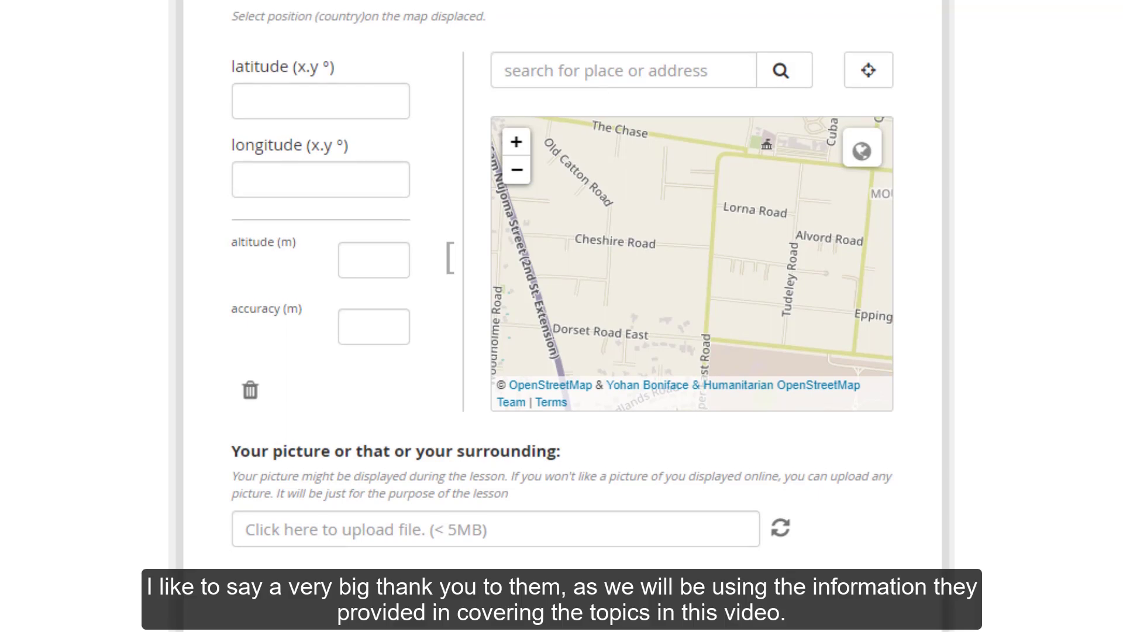
{"action": "scroll", "coordinate": [561, 316], "scroll_direction": "up", "scroll_amount": 1}
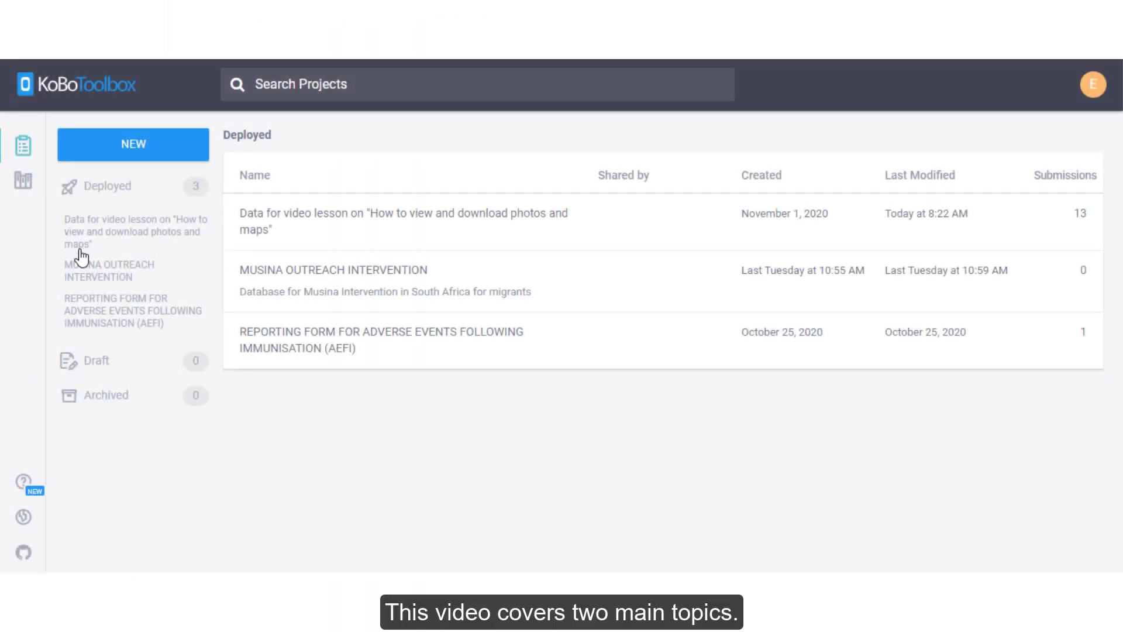
{"action": "left_click", "coordinate": [523, 229]}
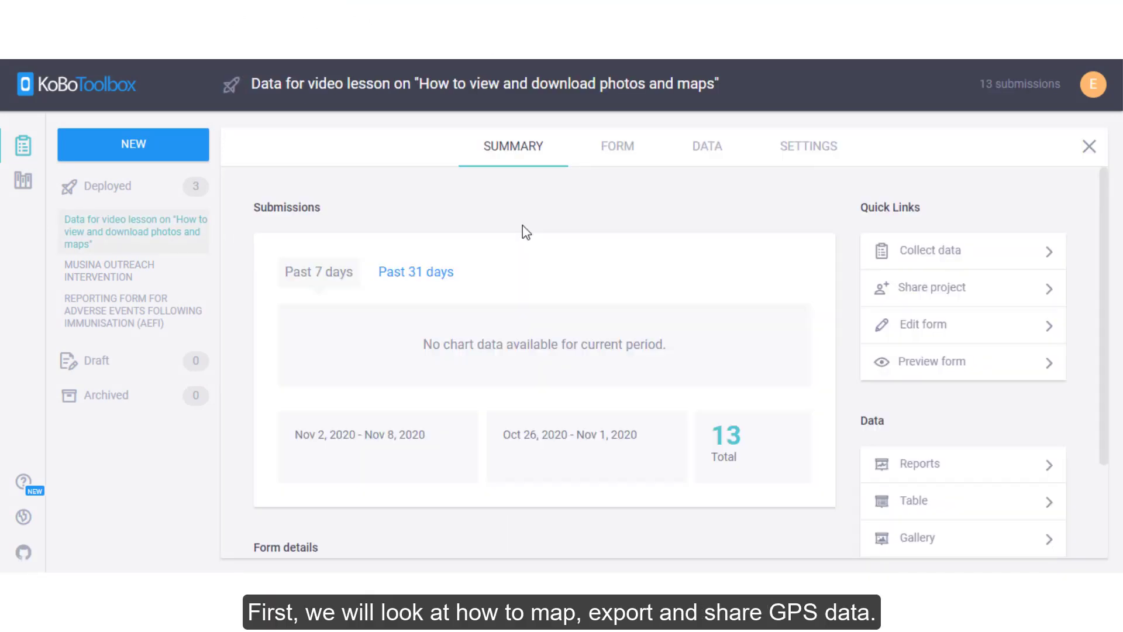
{"action": "scroll", "coordinate": [1004, 454], "scroll_direction": "down", "scroll_amount": 3}
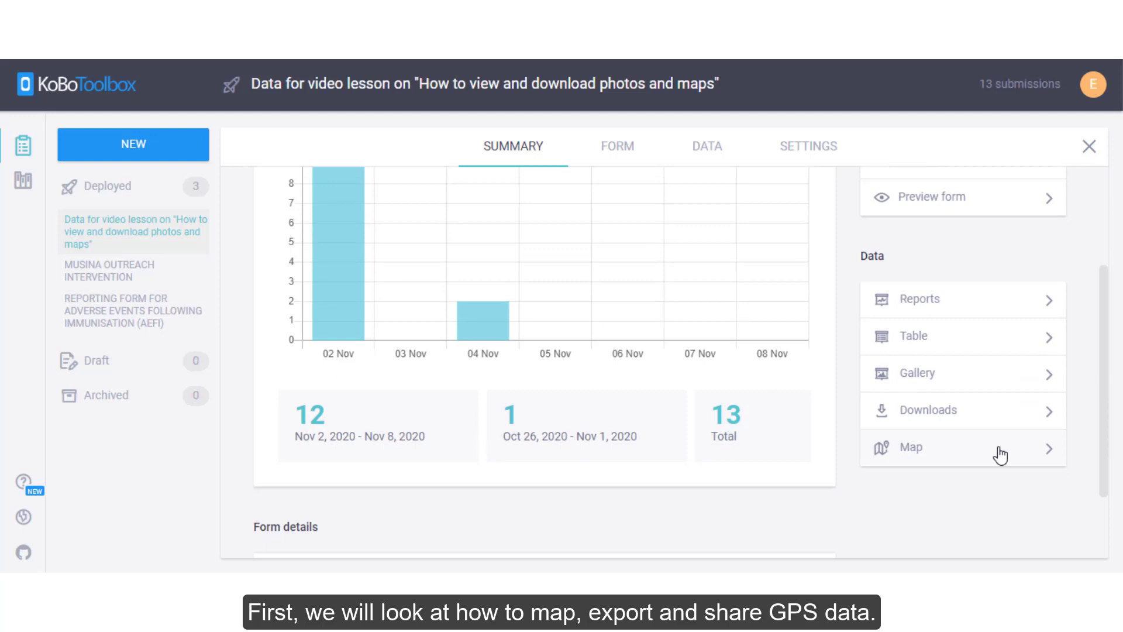
{"action": "left_click", "coordinate": [929, 460]}
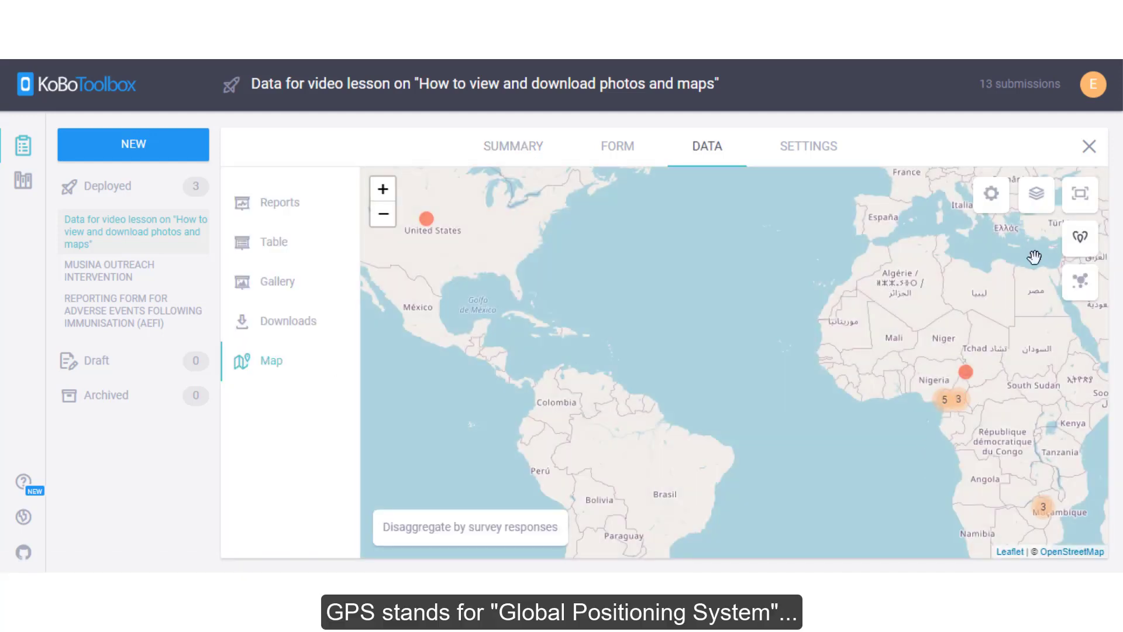
{"action": "left_click", "coordinate": [1082, 199]}
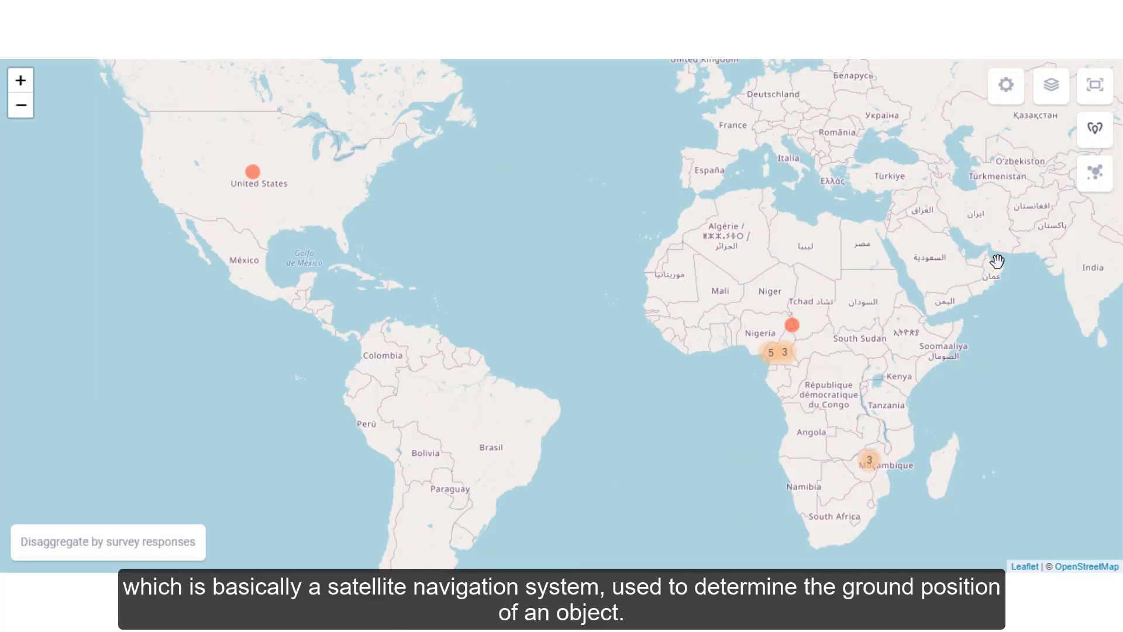
{"action": "left_click", "coordinate": [1059, 103]}
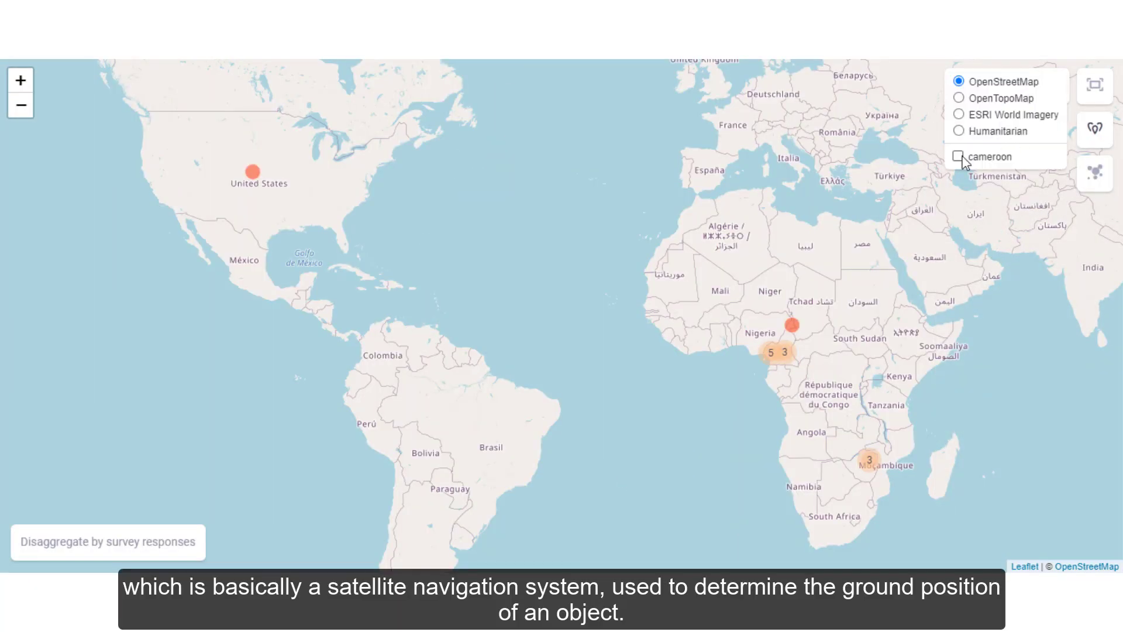
{"action": "left_click", "coordinate": [959, 157]}
{"action": "left_click", "coordinate": [19, 82]}
{"action": "left_click_drag", "start_coordinate": [848, 289], "coordinate": [317, 191]}
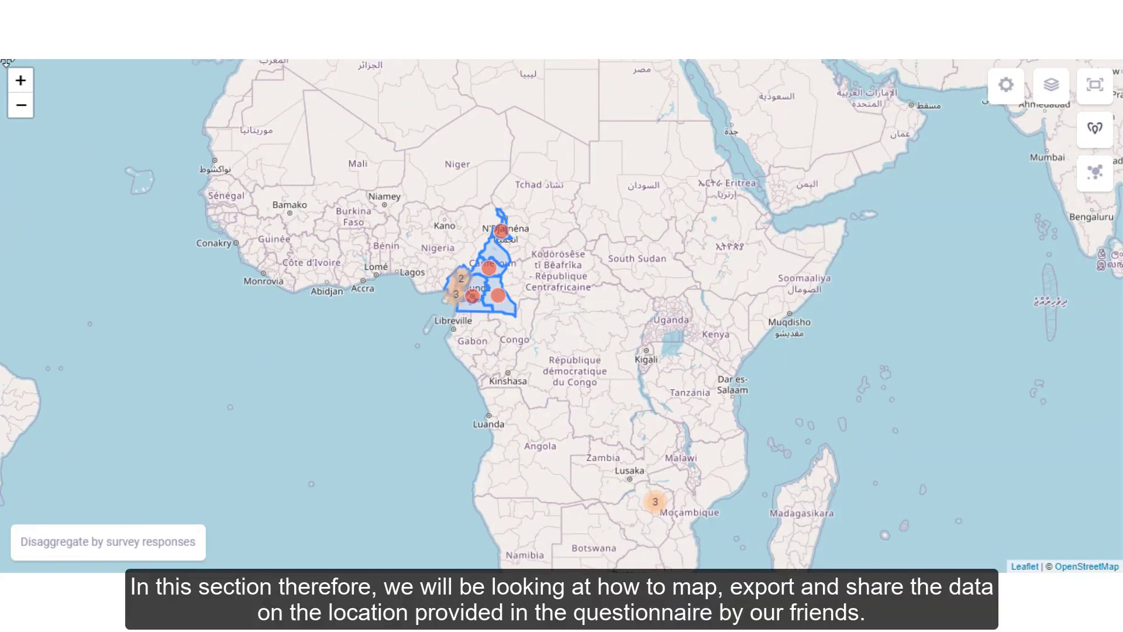
{"action": "left_click", "coordinate": [21, 81]}
{"action": "left_click_drag", "start_coordinate": [297, 142], "coordinate": [413, 228]}
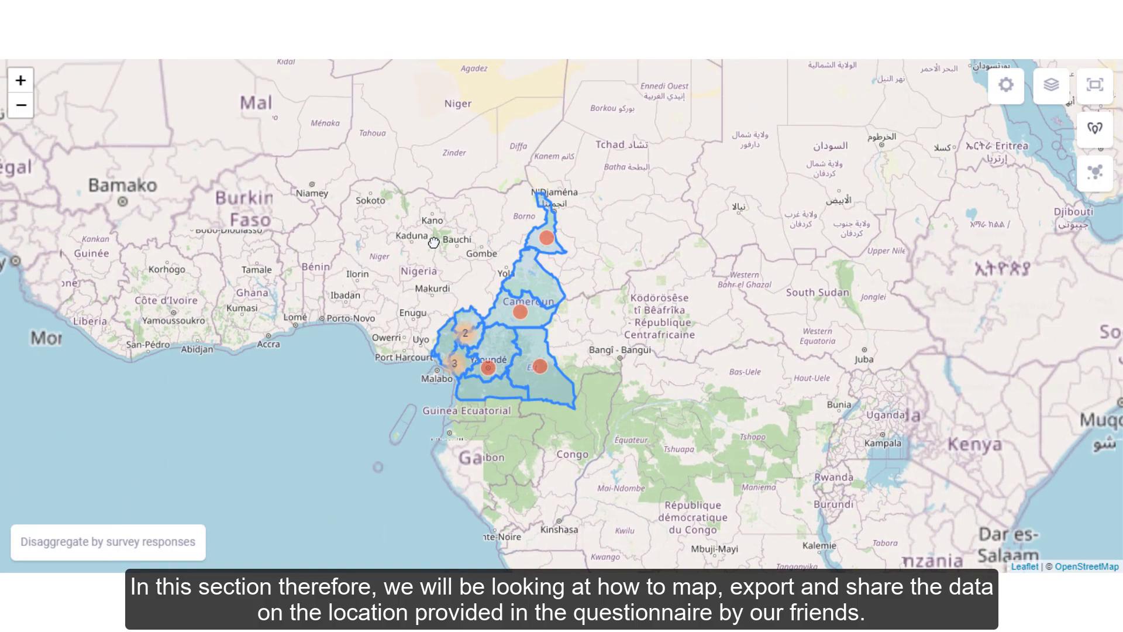
{"action": "left_click", "coordinate": [22, 83]}
{"action": "left_click", "coordinate": [22, 83]}
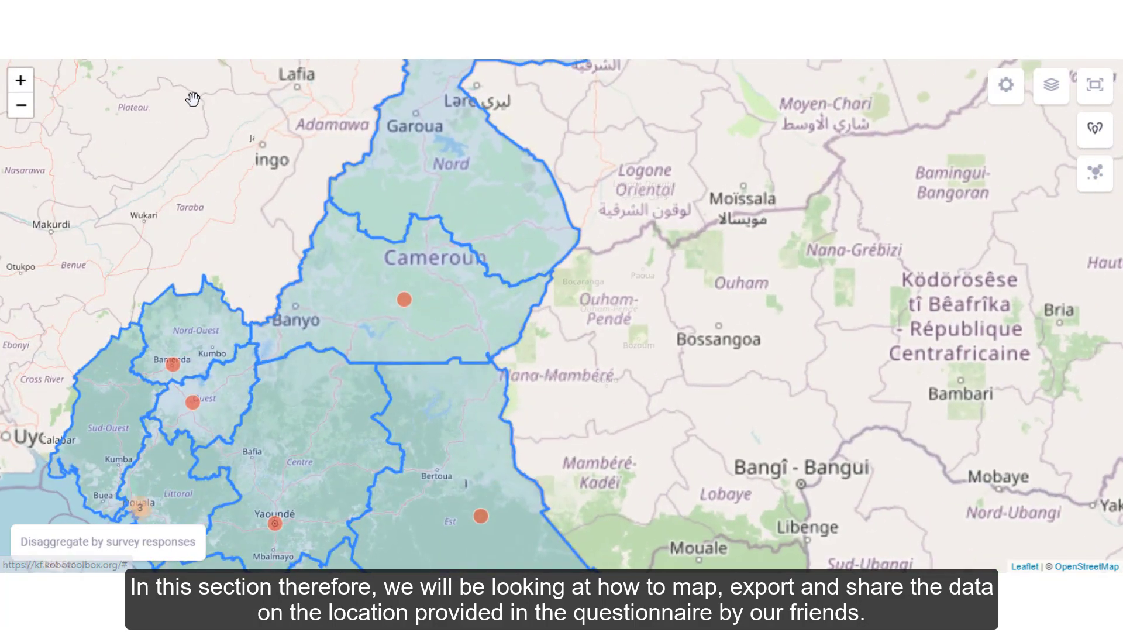
{"action": "left_click", "coordinate": [21, 106]}
{"action": "left_click_drag", "start_coordinate": [339, 219], "coordinate": [386, 262]}
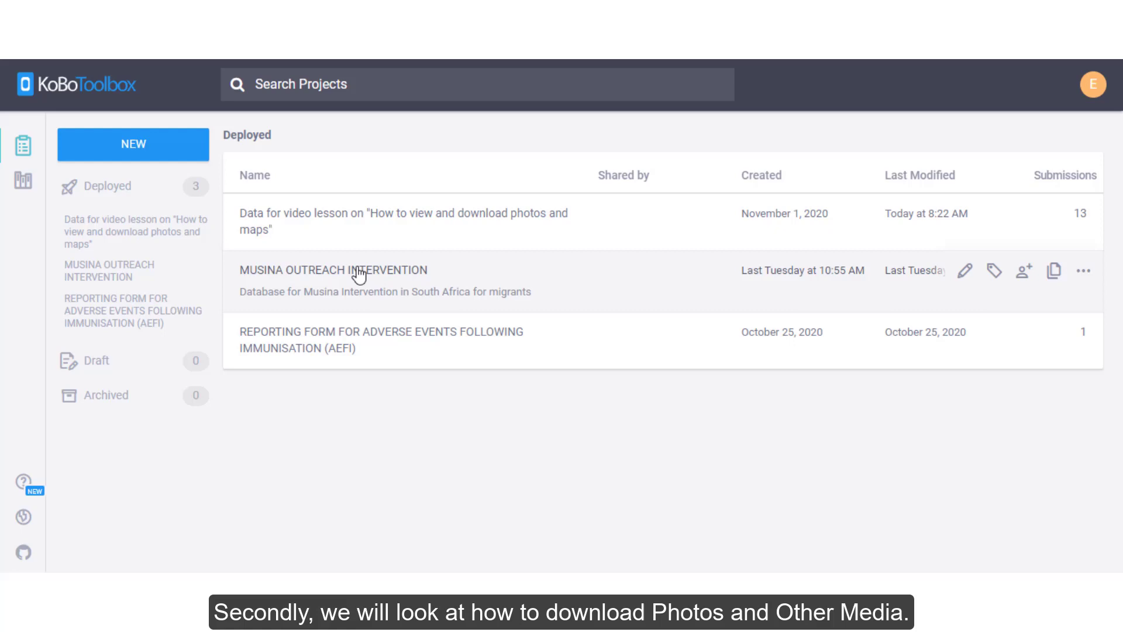
Open the photos-and-maps lesson project's gallery and view a submitted photo full size with its options
{"action": "left_click", "coordinate": [394, 234]}
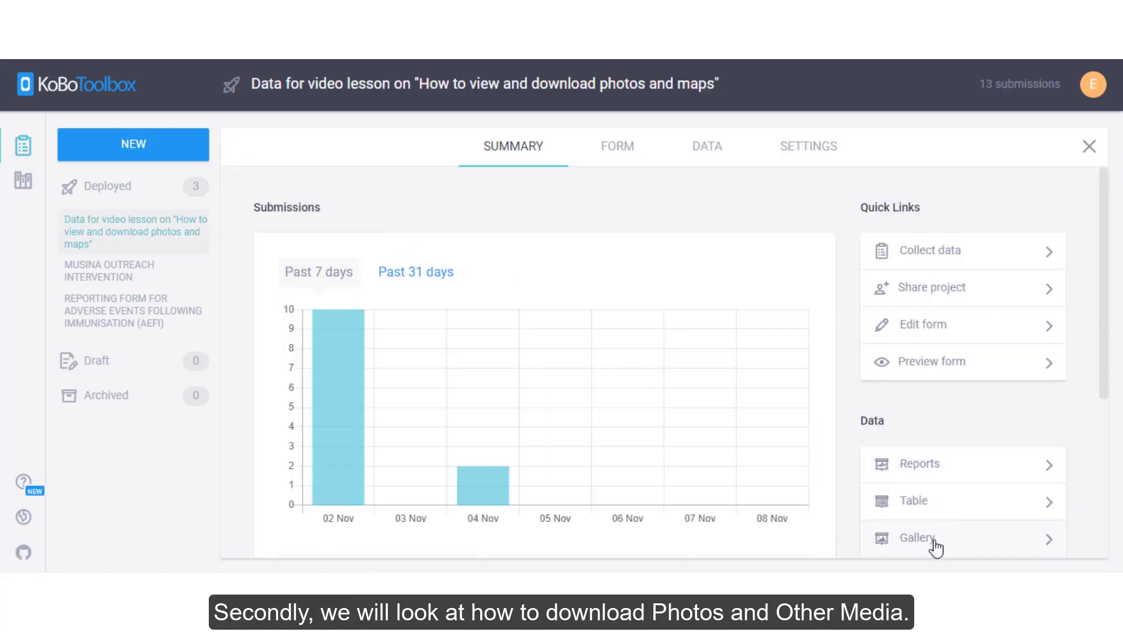
{"action": "left_click", "coordinate": [933, 544]}
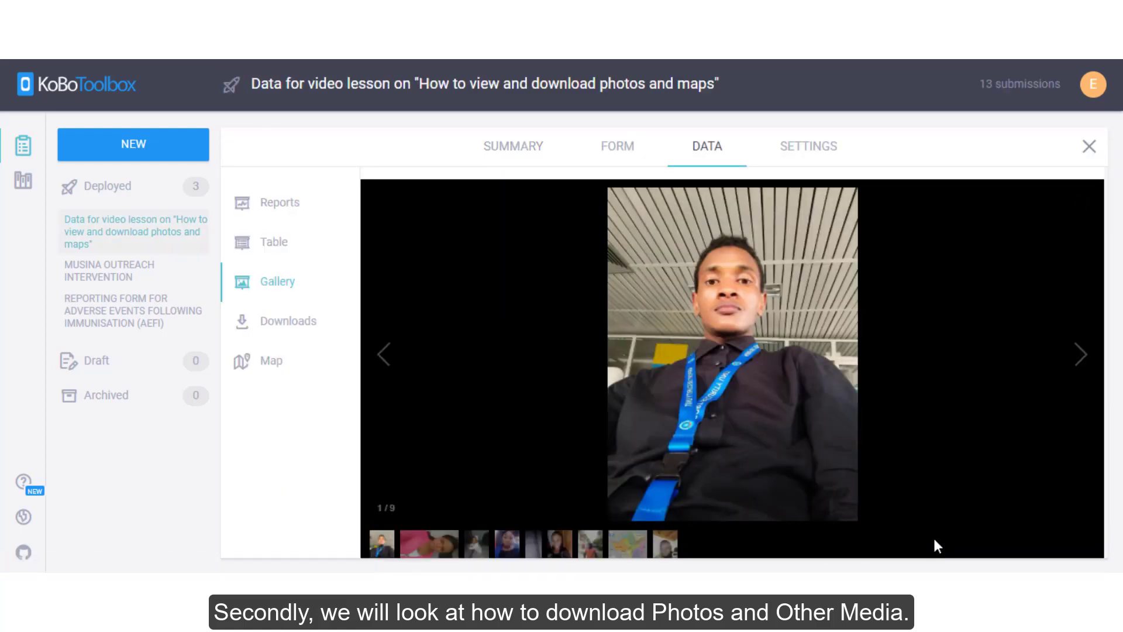
{"action": "left_click", "coordinate": [691, 338]}
{"action": "right_click", "coordinate": [525, 303]}
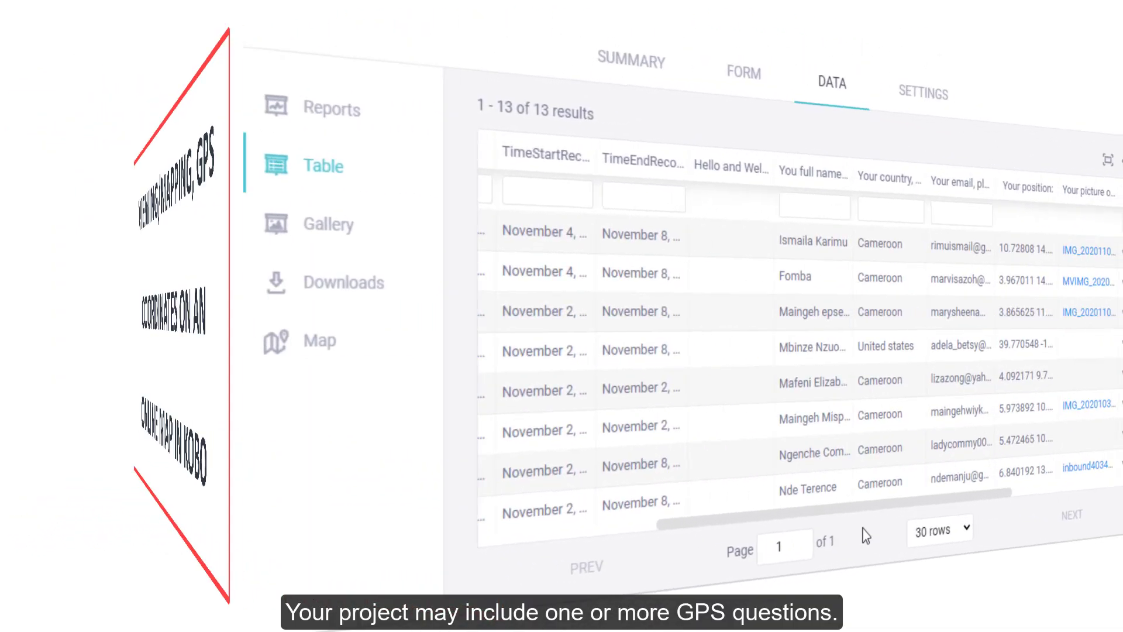
Widen the Your position column in the submissions table
{"action": "scroll", "coordinate": [740, 552], "scroll_direction": "right", "scroll_amount": 5}
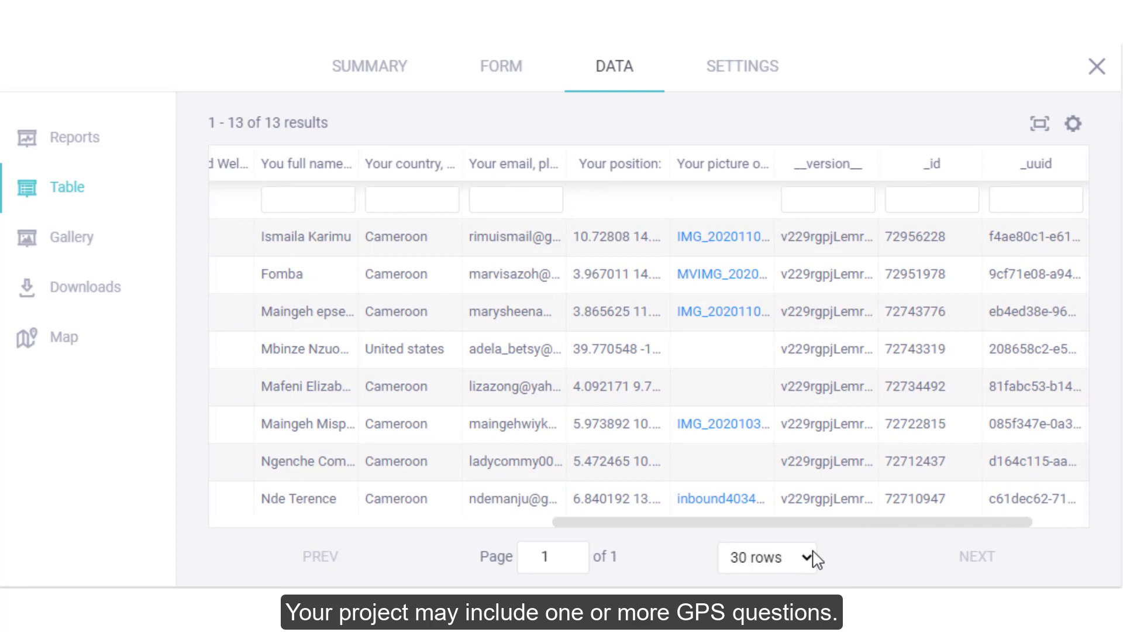
{"action": "scroll", "coordinate": [808, 558], "scroll_direction": "right", "scroll_amount": 2}
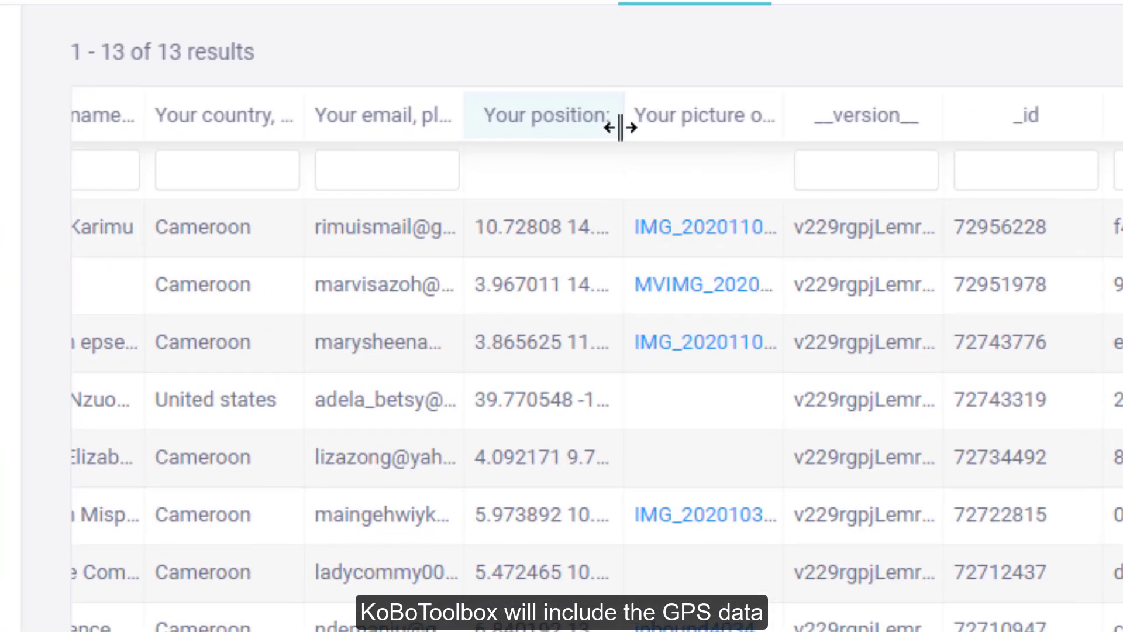
{"action": "left_click_drag", "start_coordinate": [557, 176], "coordinate": [693, 183]}
{"action": "left_click_drag", "start_coordinate": [887, 120], "coordinate": [861, 119]}
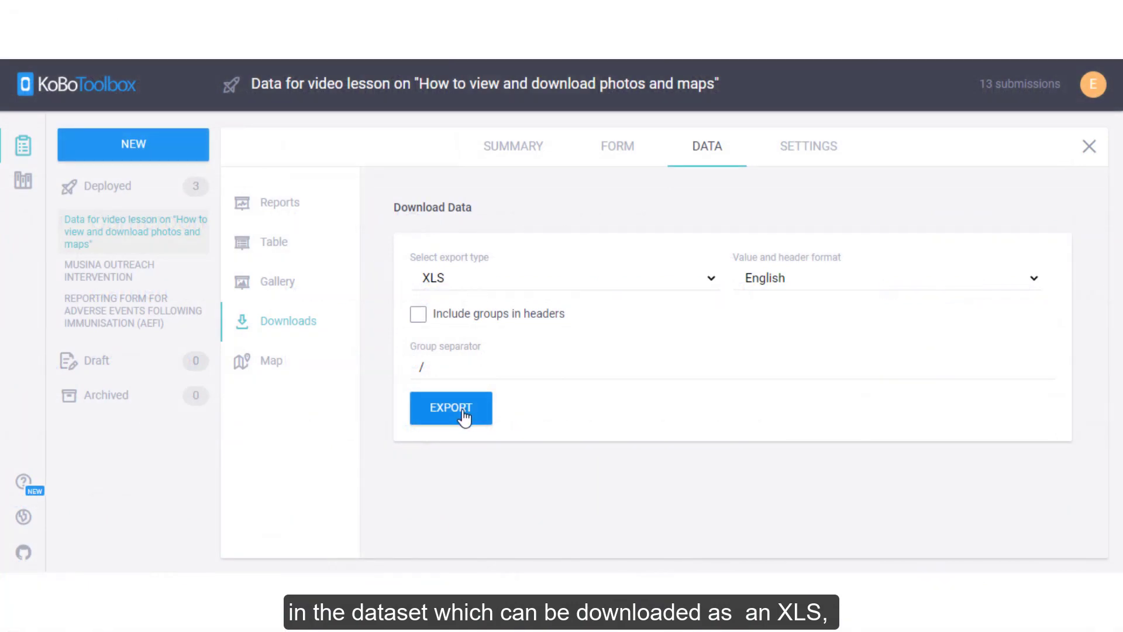
Export the project data as XLS, then as CSV
{"action": "left_click", "coordinate": [466, 412]}
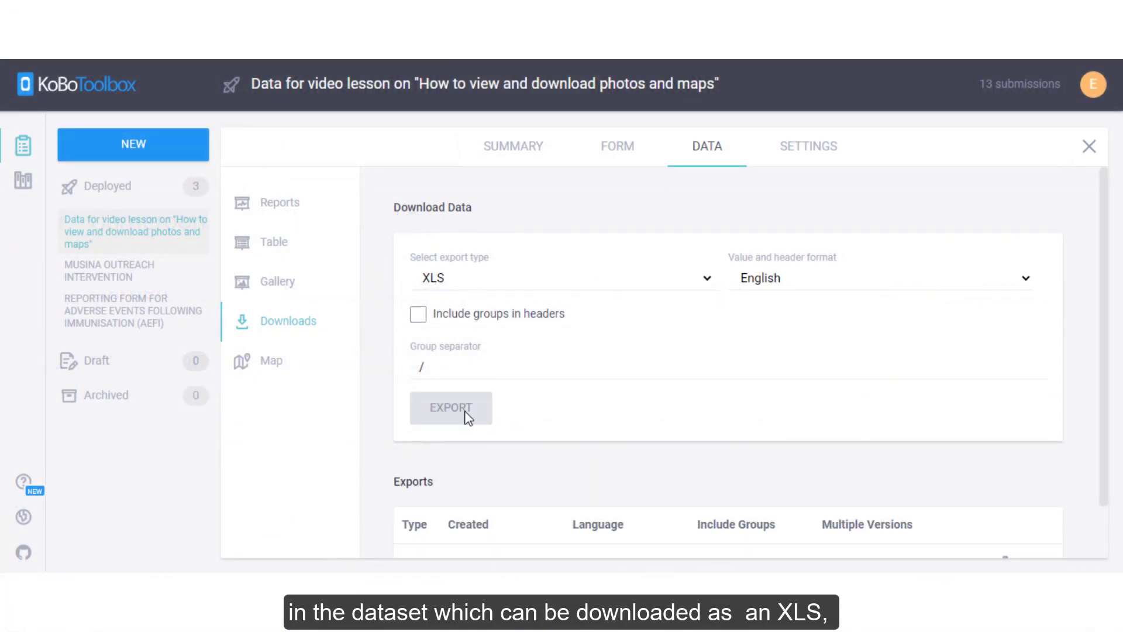
{"action": "left_click", "coordinate": [704, 282]}
{"action": "left_click", "coordinate": [467, 355]}
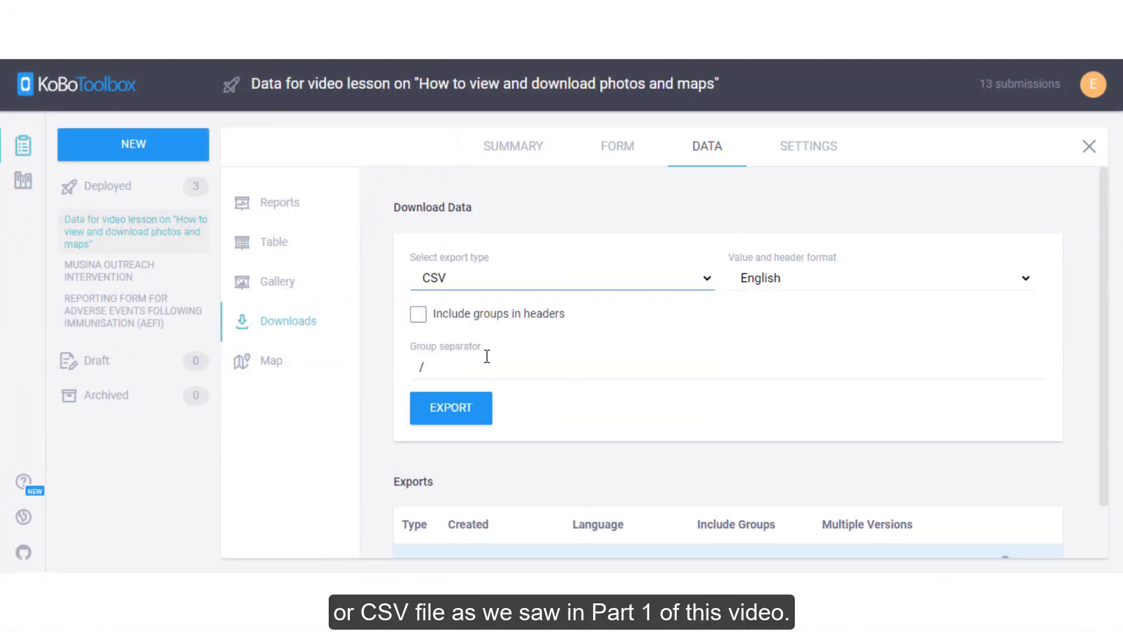
{"action": "scroll", "coordinate": [468, 354], "scroll_direction": "down", "scroll_amount": 2}
{"action": "left_click", "coordinate": [466, 358]}
{"action": "scroll", "coordinate": [471, 368], "scroll_direction": "down", "scroll_amount": 1}
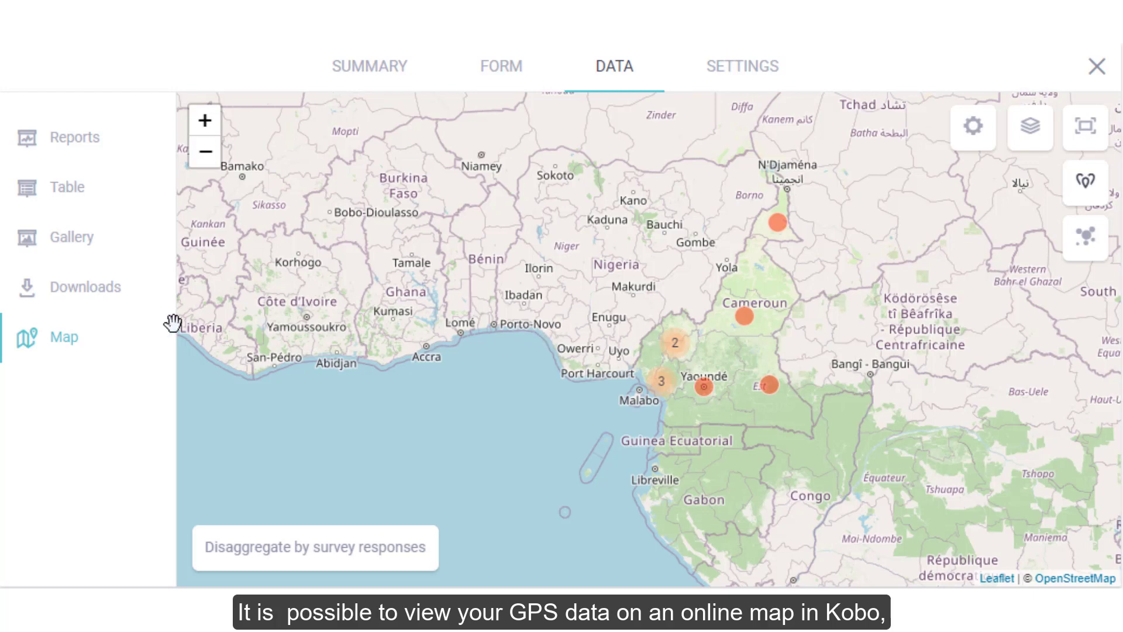
Create a new GPS coordinates (KML) export from the Downloads page
{"action": "left_click", "coordinate": [79, 291]}
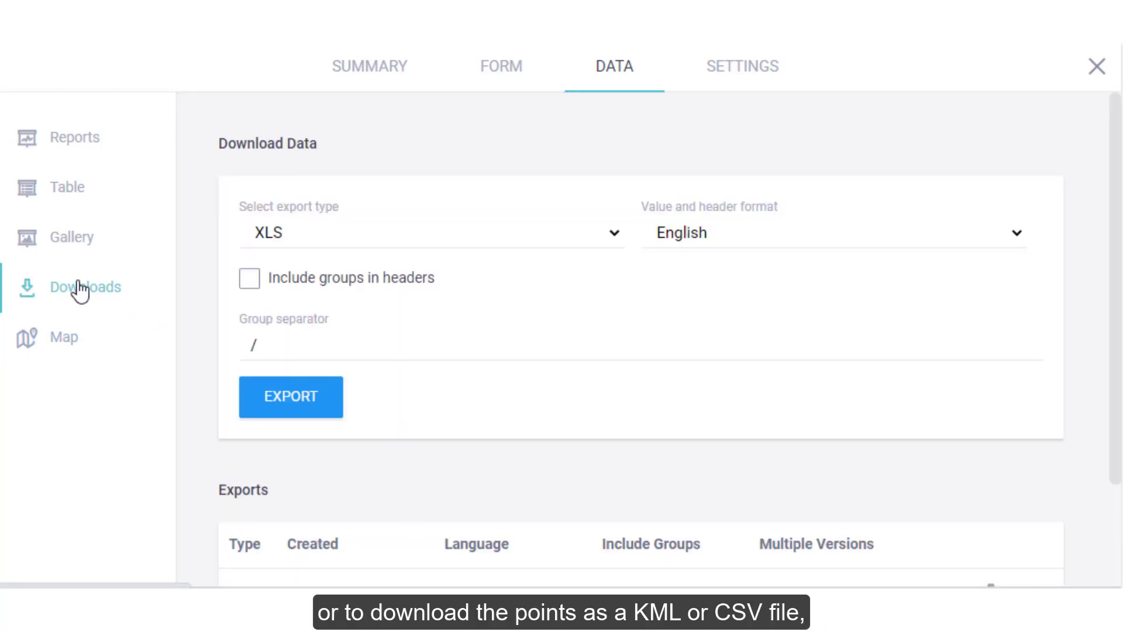
{"action": "scroll", "coordinate": [239, 305], "scroll_direction": "down", "scroll_amount": 2}
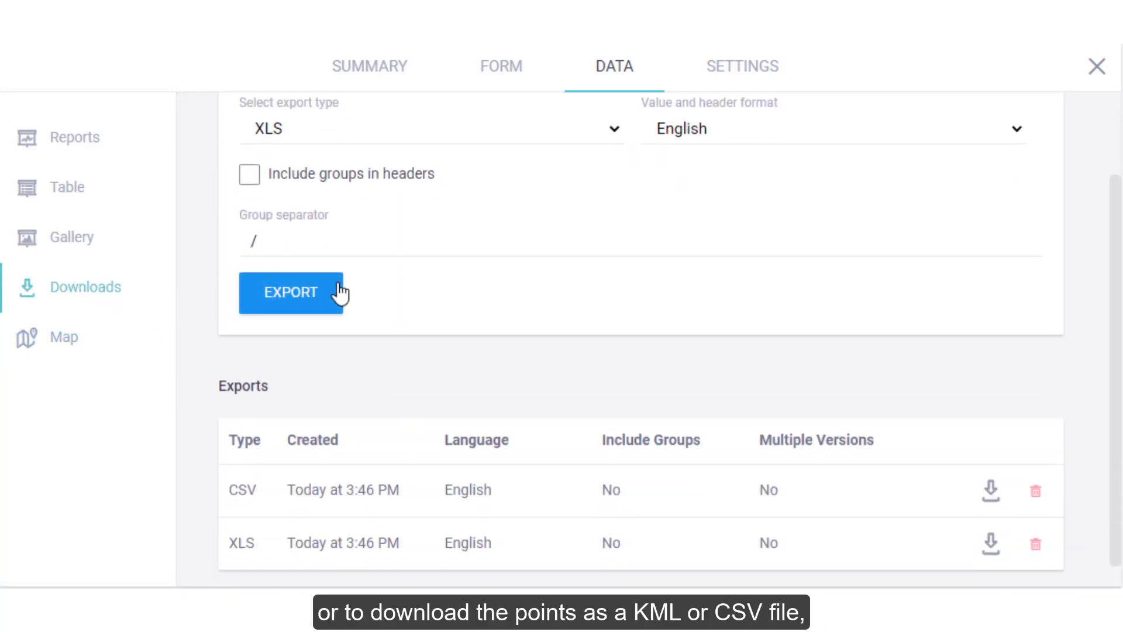
{"action": "left_click", "coordinate": [623, 140]}
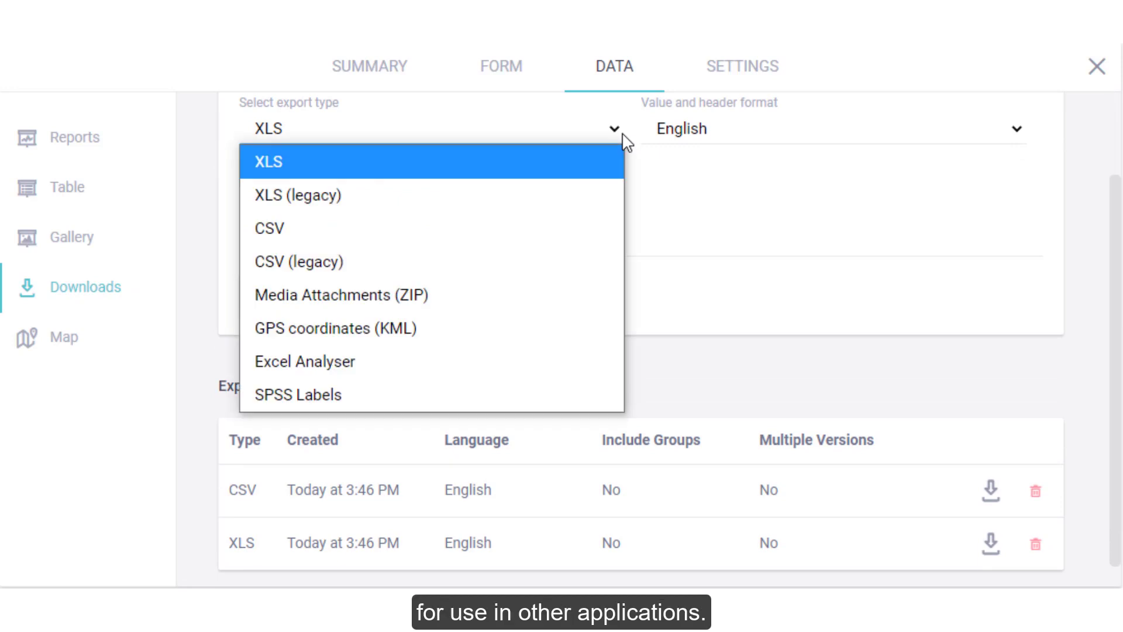
{"action": "left_click", "coordinate": [363, 325]}
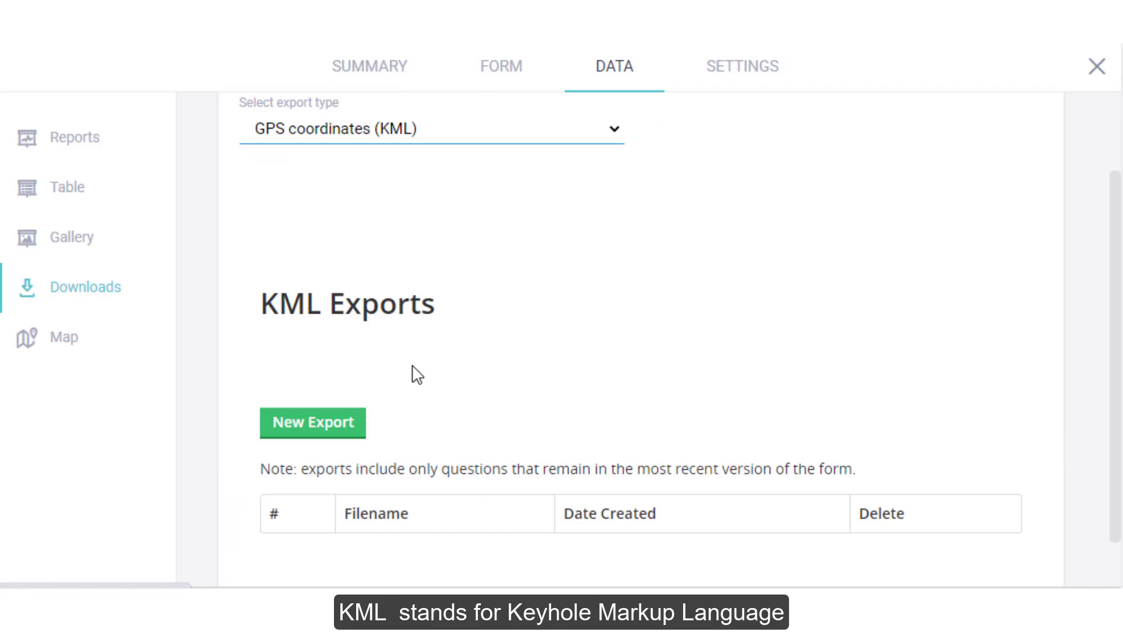
{"action": "left_click", "coordinate": [325, 373]}
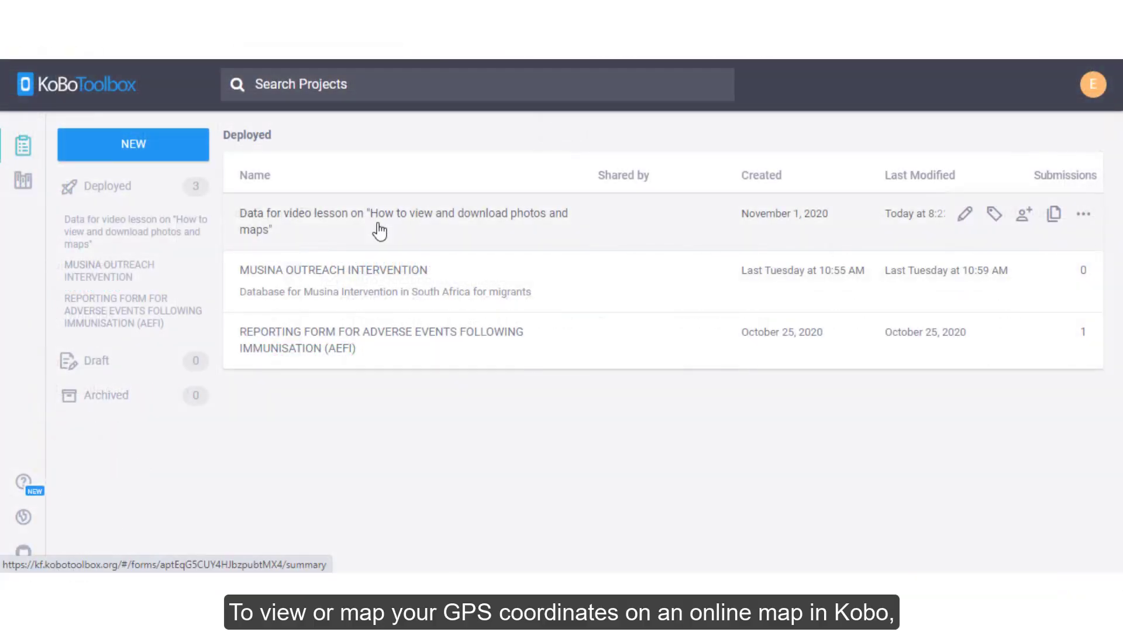
Show the project's submissions on the map, disaggregated by 'Your country, please:'
{"action": "left_click", "coordinate": [379, 231]}
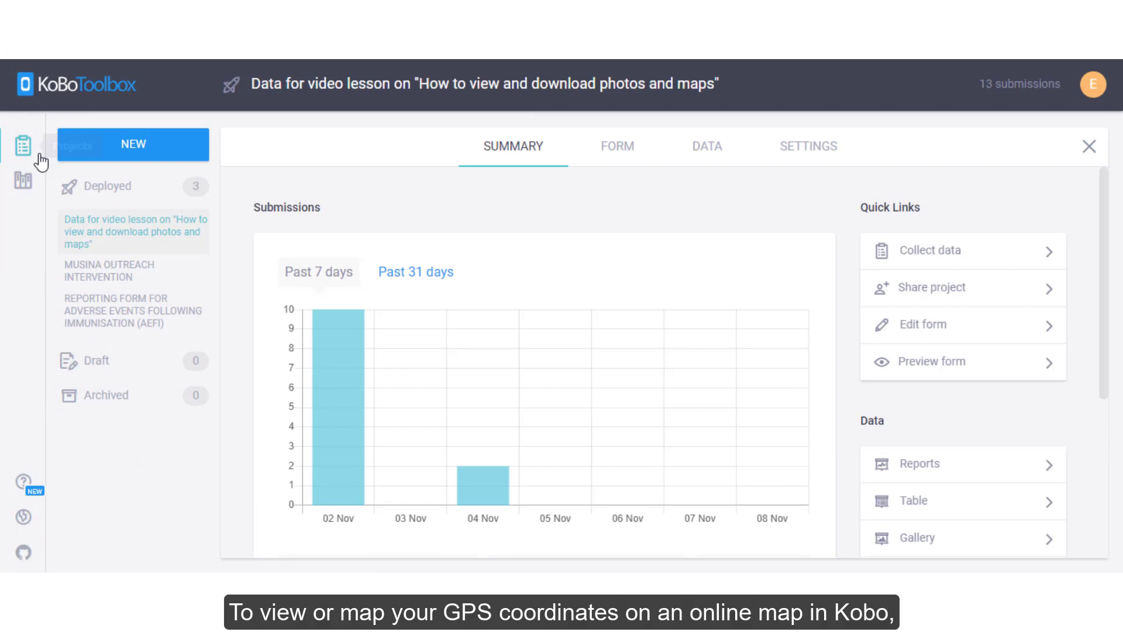
{"action": "left_click", "coordinate": [712, 155]}
{"action": "left_click", "coordinate": [274, 366]}
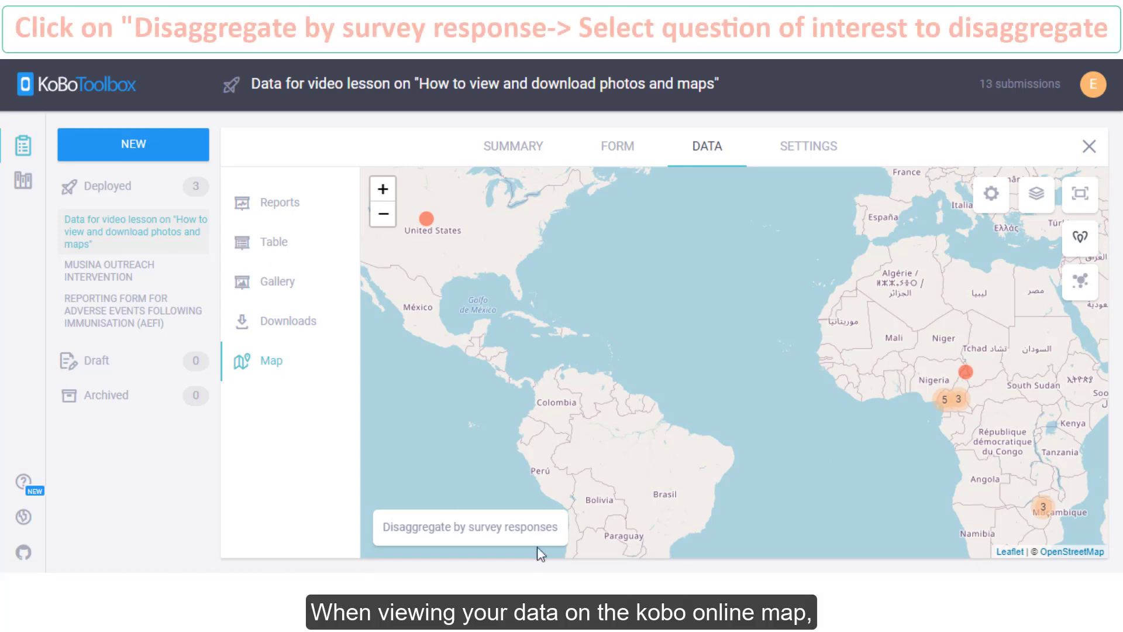
{"action": "left_click", "coordinate": [513, 547]}
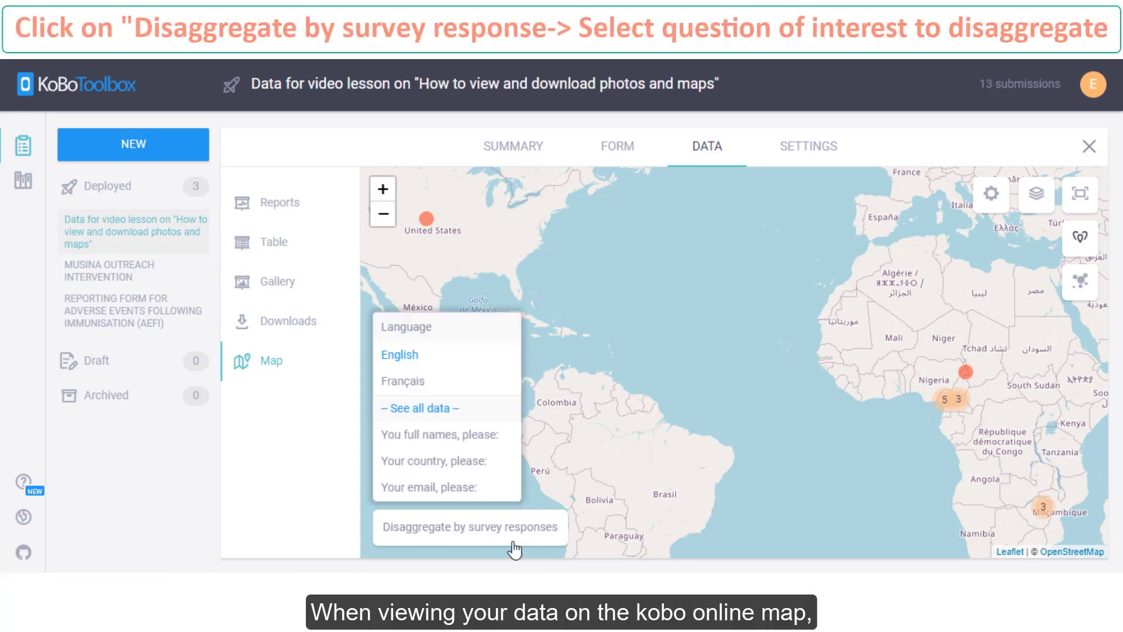
{"action": "left_click", "coordinate": [436, 462]}
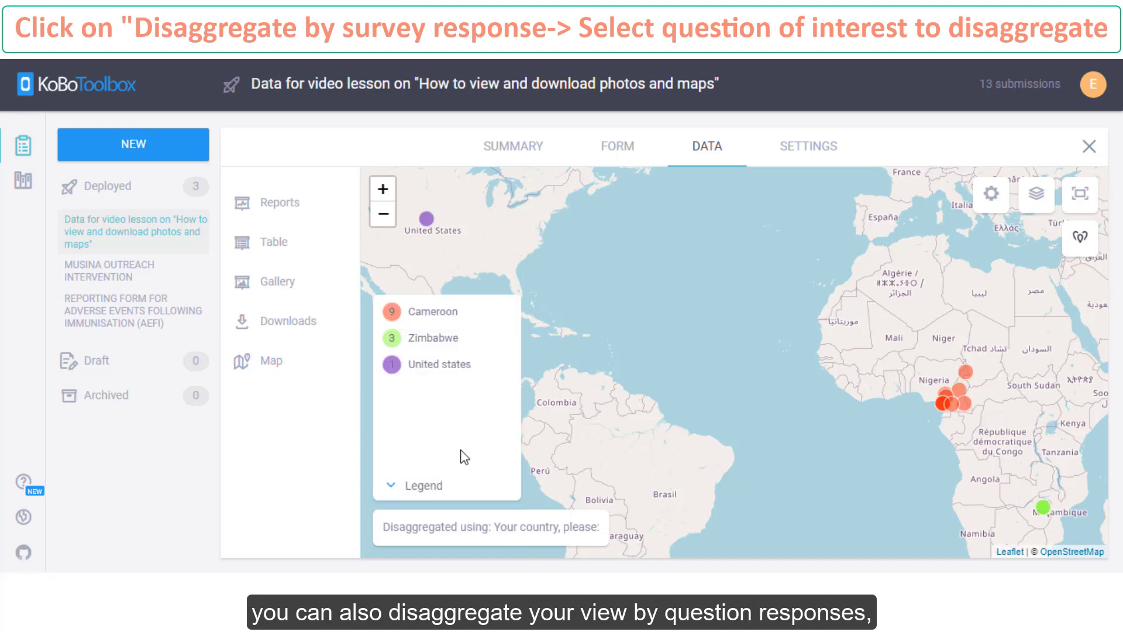
Pan to Africa and zoom the map in on Cameroon
{"action": "left_click_drag", "start_coordinate": [870, 431], "coordinate": [629, 405]}
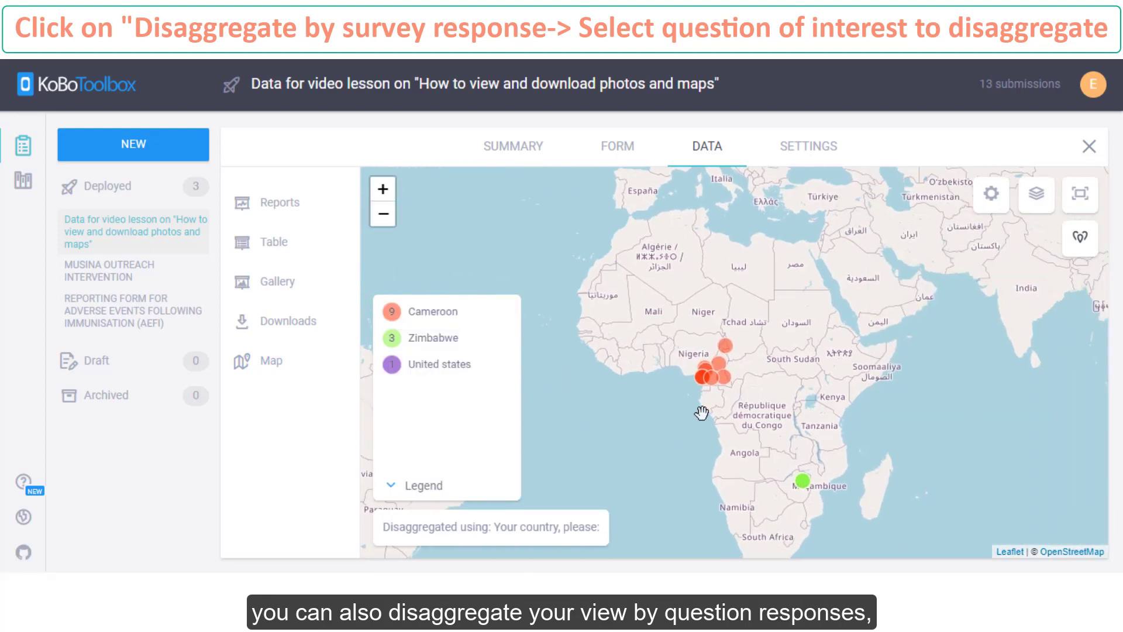
{"action": "left_click", "coordinate": [383, 189]}
{"action": "left_click", "coordinate": [383, 189]}
{"action": "left_click", "coordinate": [383, 189]}
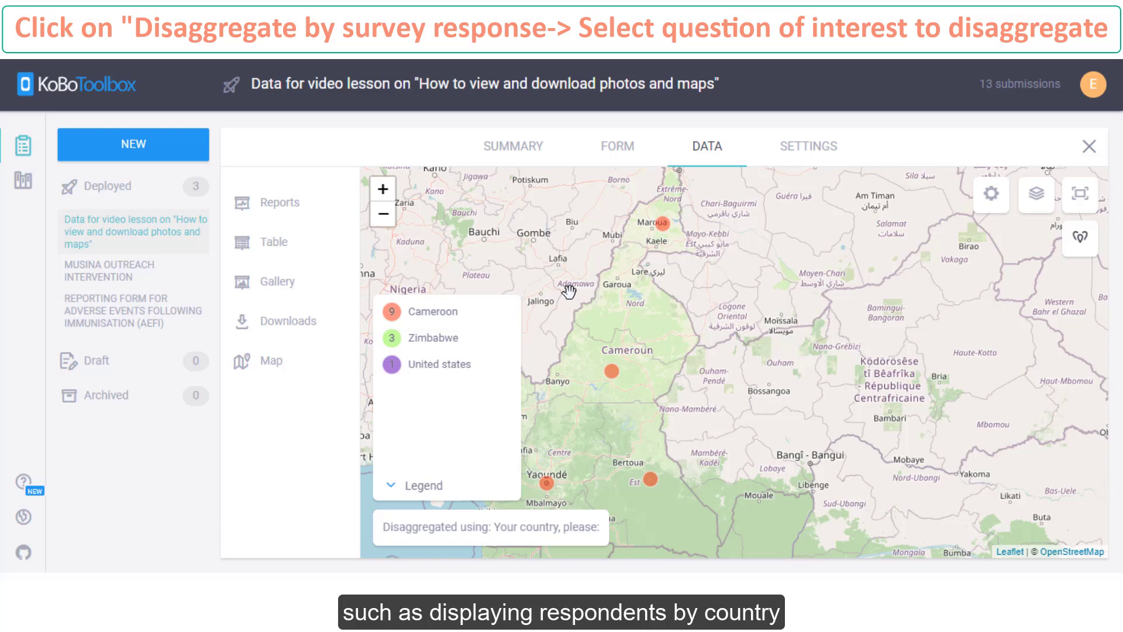
{"action": "scroll", "coordinate": [565, 290], "scroll_direction": "down", "scroll_amount": 2}
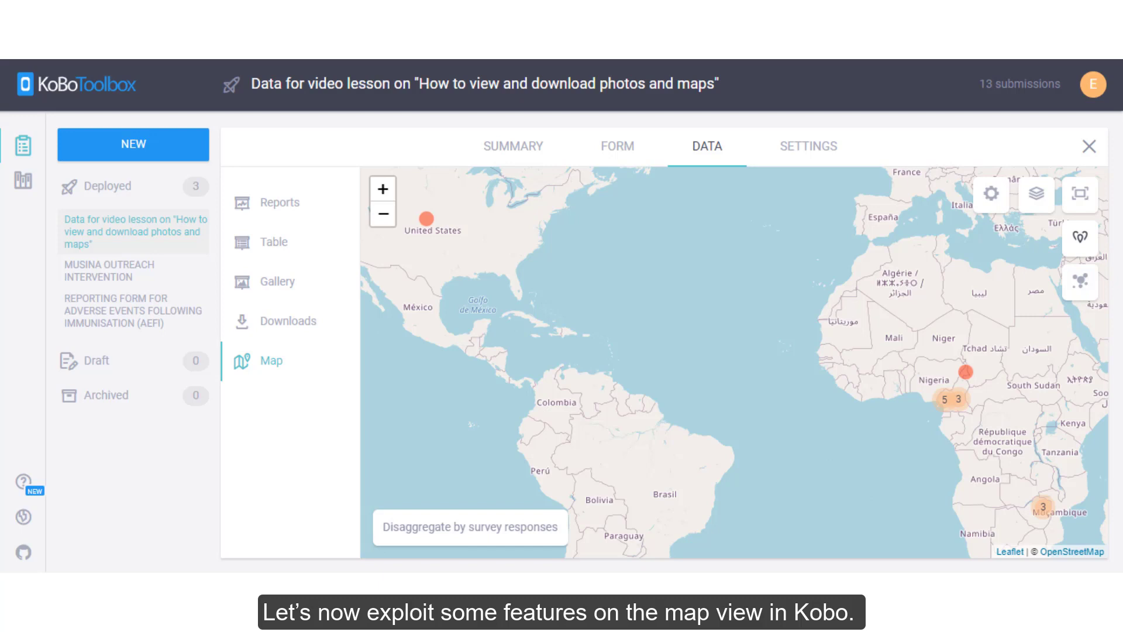
Review the marker colour options in Map Settings and name a new overlay layer 'cameroon'
{"action": "left_click", "coordinate": [993, 193]}
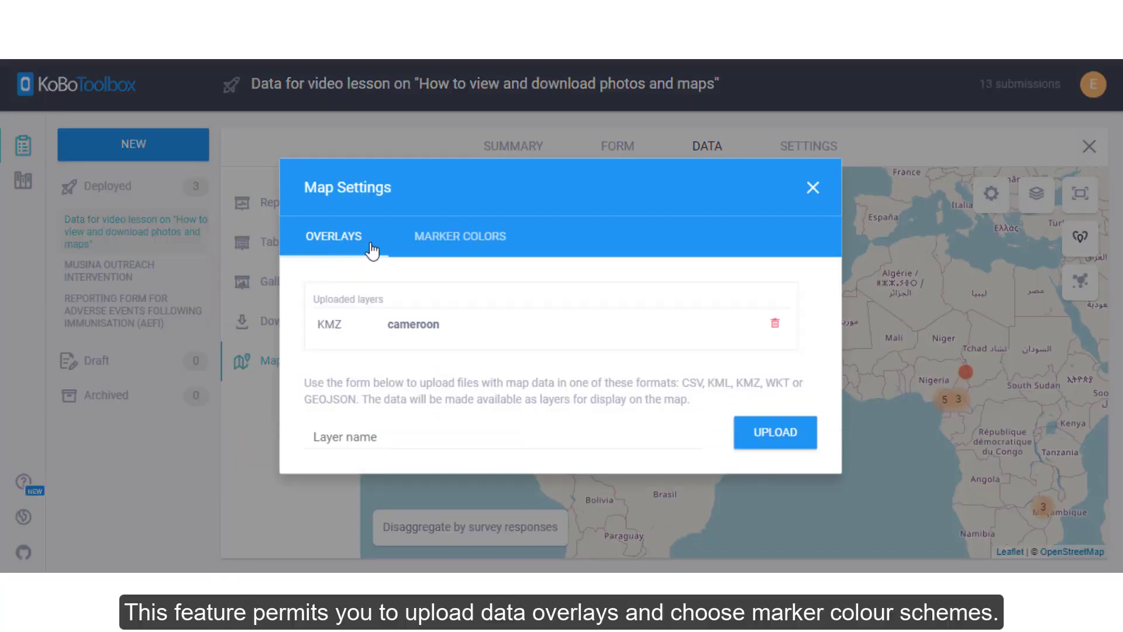
{"action": "left_click", "coordinate": [434, 237]}
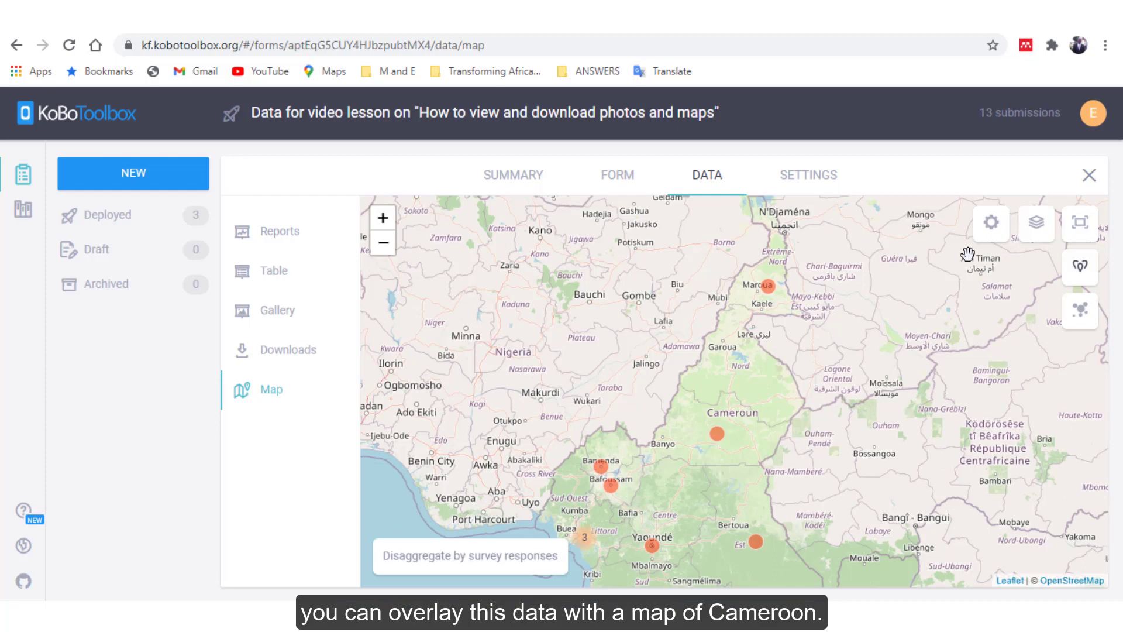
{"action": "left_click", "coordinate": [991, 224]}
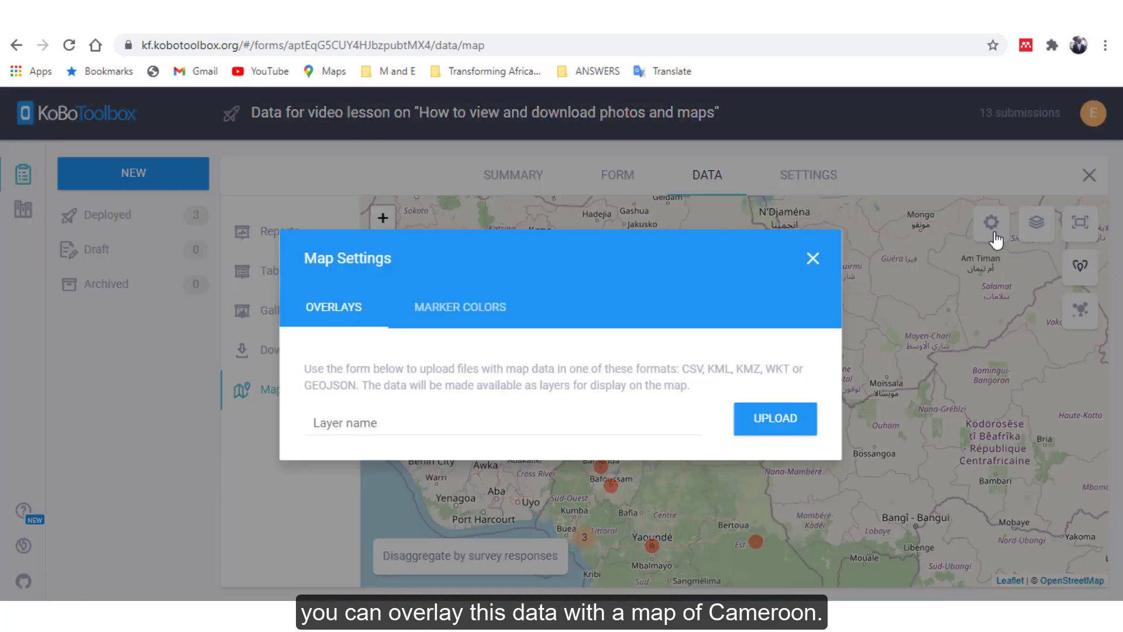
{"action": "left_click", "coordinate": [377, 427]}
{"action": "type", "text": "came"}
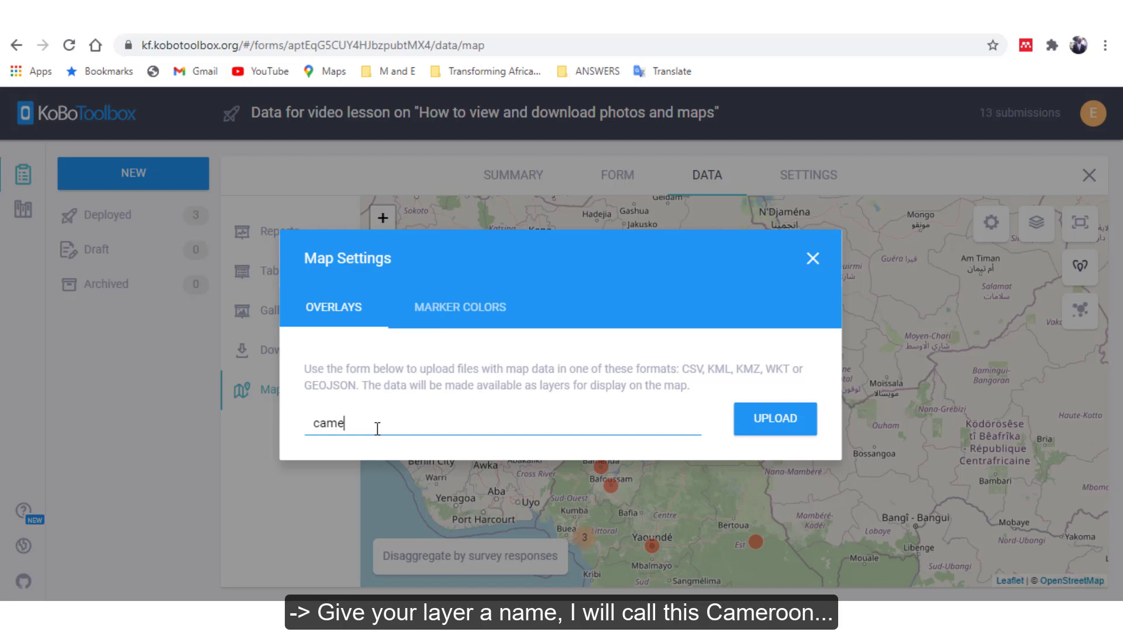
{"action": "type", "text": "roon"}
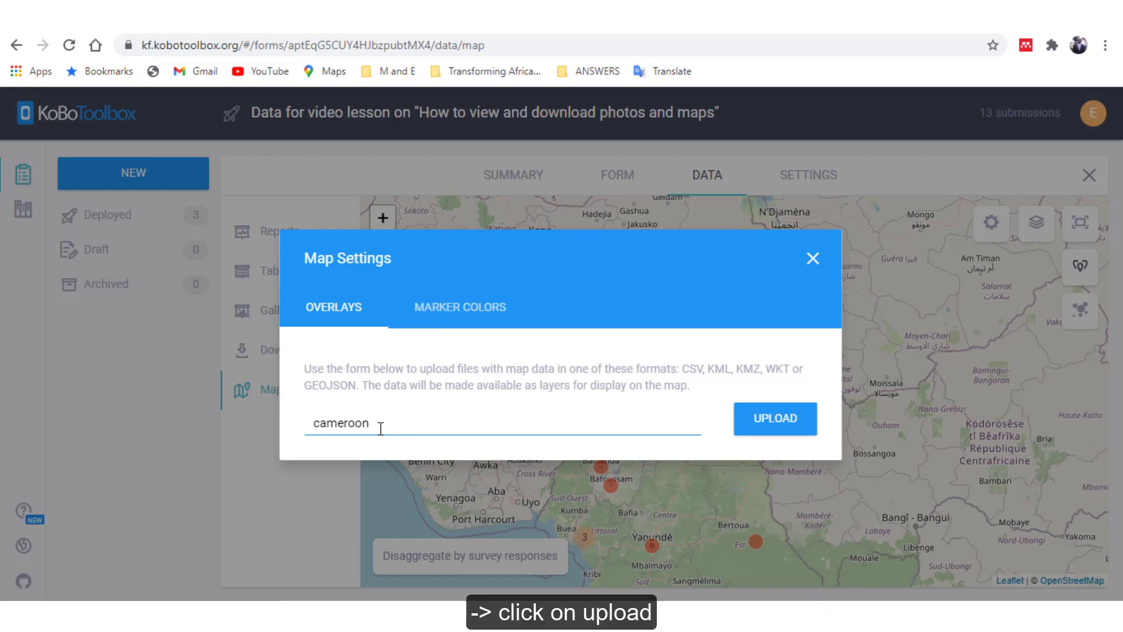
Upload the HDX Cameroon KML file as the cameroon layer and close Map Settings
{"action": "left_click", "coordinate": [787, 433]}
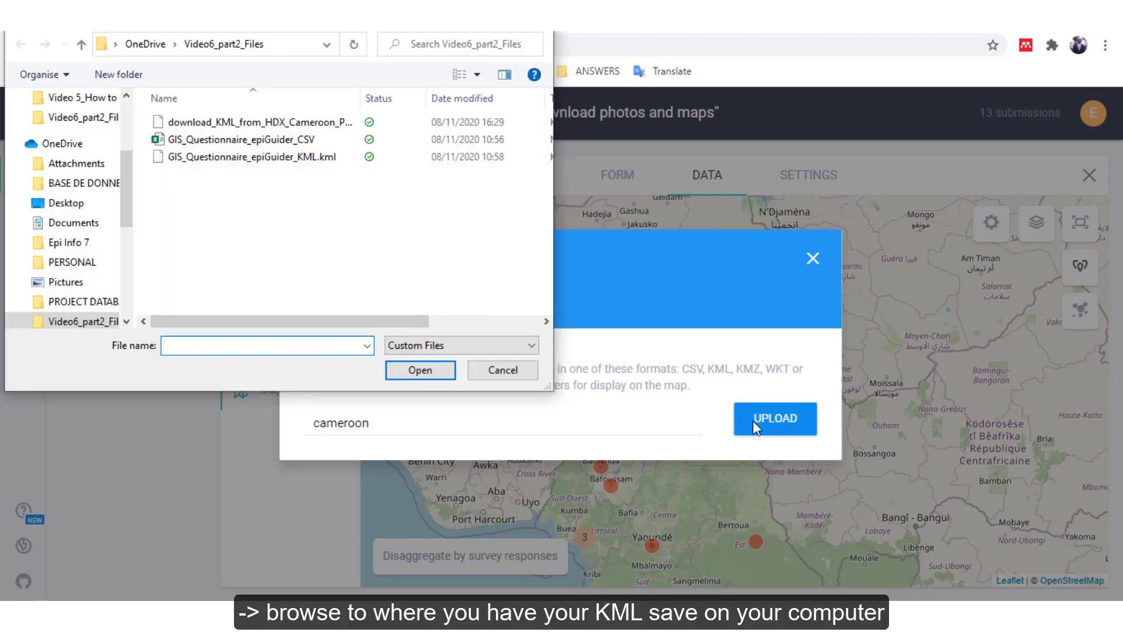
{"action": "left_click_drag", "start_coordinate": [288, 23], "coordinate": [288, 98]}
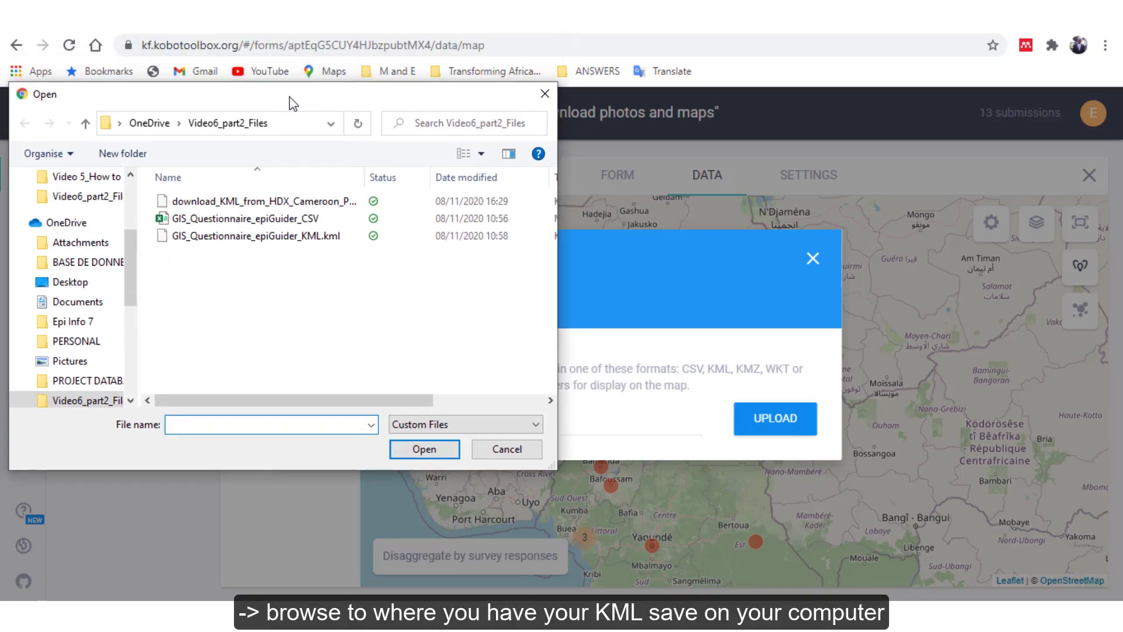
{"action": "left_click", "coordinate": [258, 202]}
{"action": "left_click", "coordinate": [421, 449]}
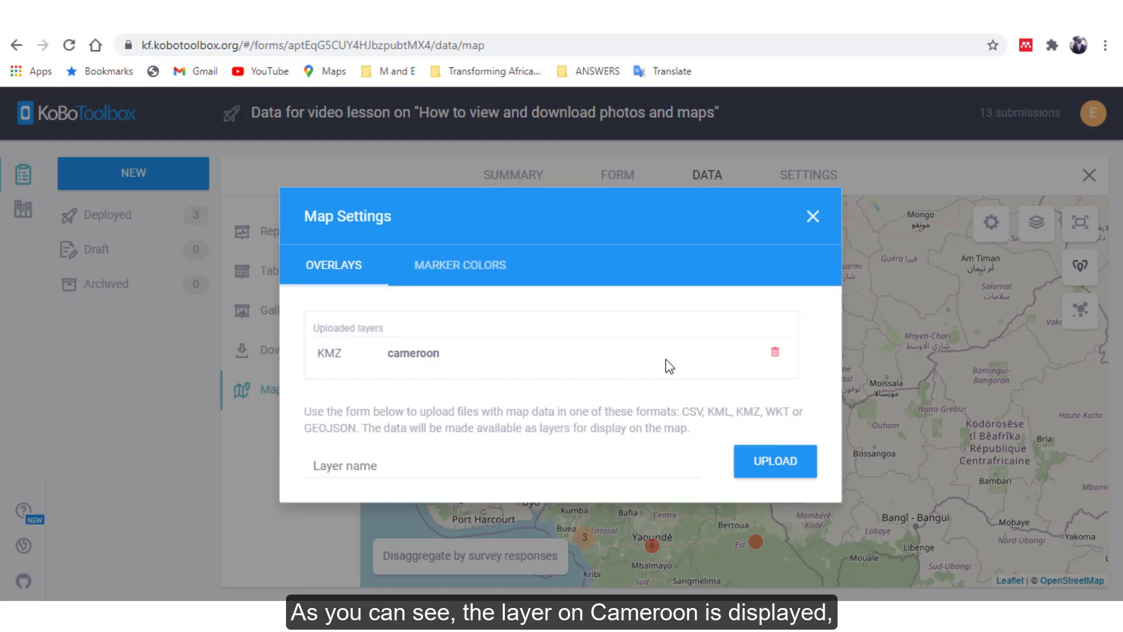
{"action": "left_click", "coordinate": [813, 218]}
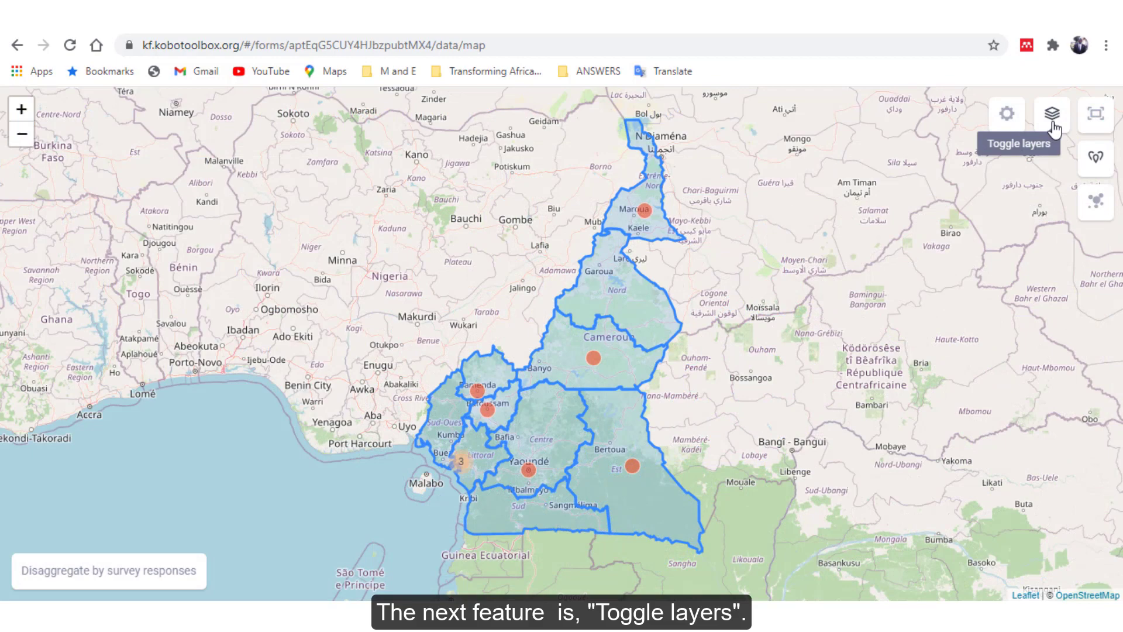
Try OpenTopoMap, ESRI World Imagery and Humanitarian backgrounds, toggle the cameroon overlay, then return to OpenStreetMap
{"action": "left_click", "coordinate": [1053, 125]}
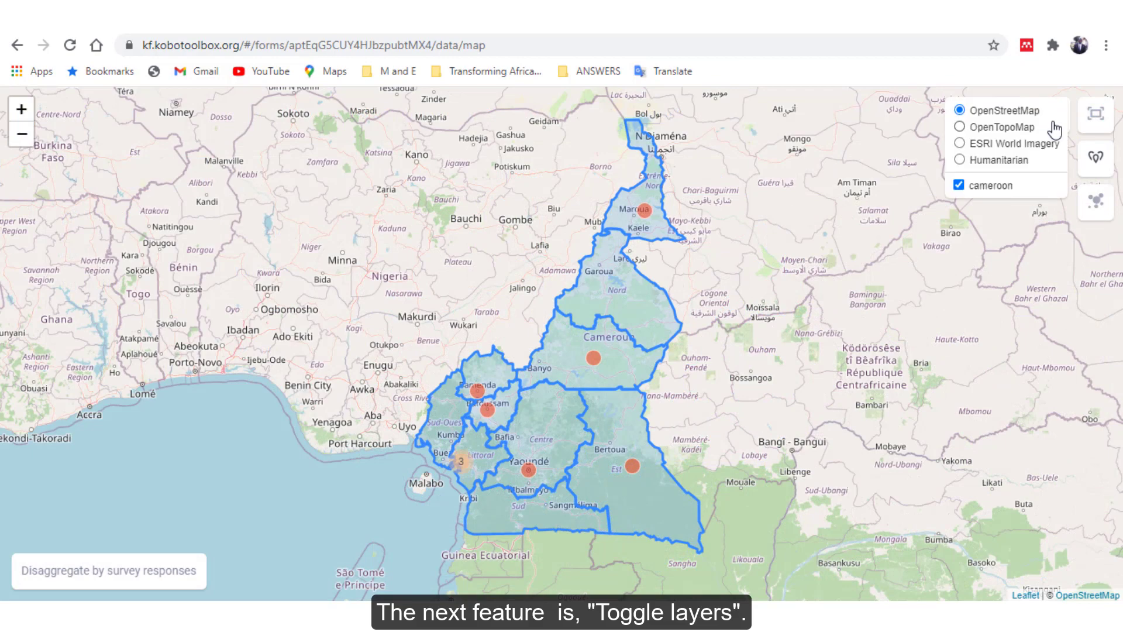
{"action": "left_click", "coordinate": [960, 127]}
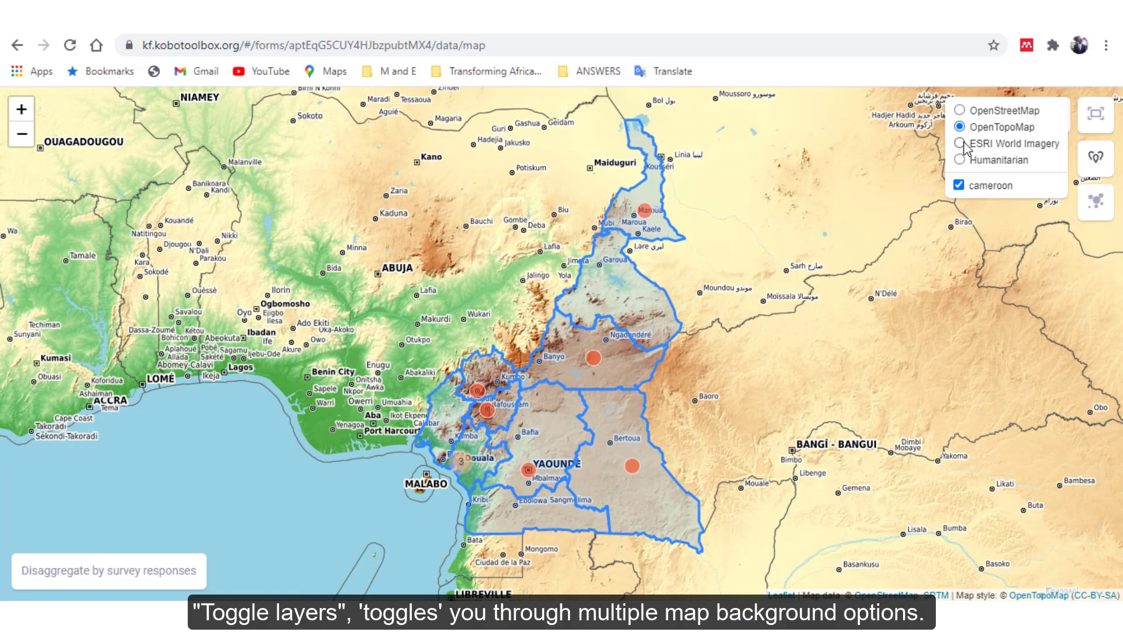
{"action": "left_click", "coordinate": [961, 143]}
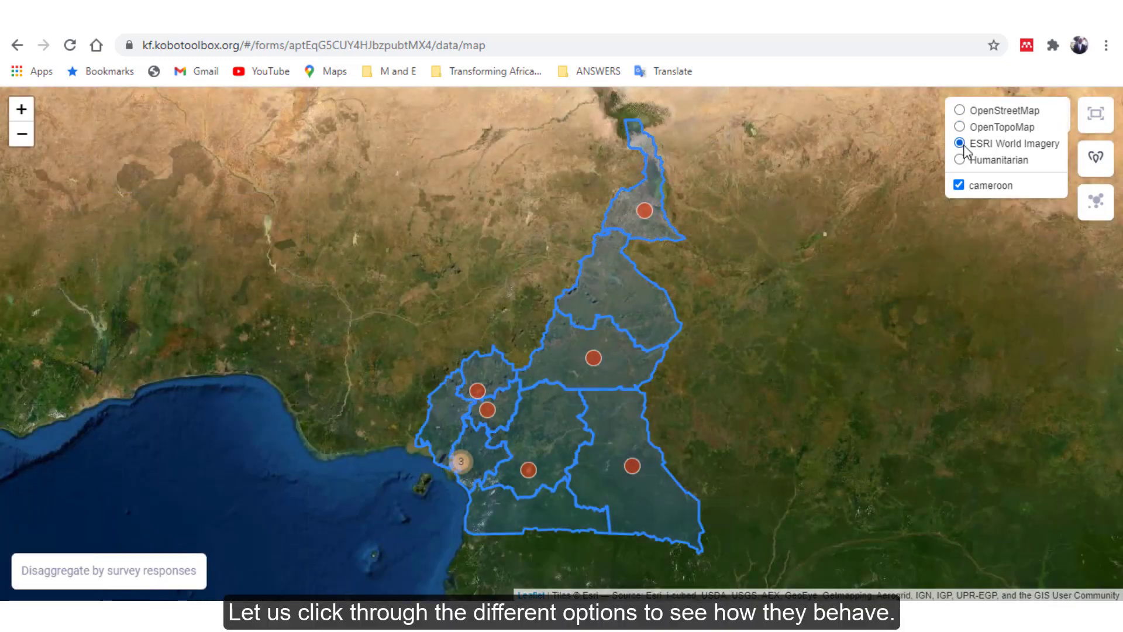
{"action": "left_click", "coordinate": [960, 160]}
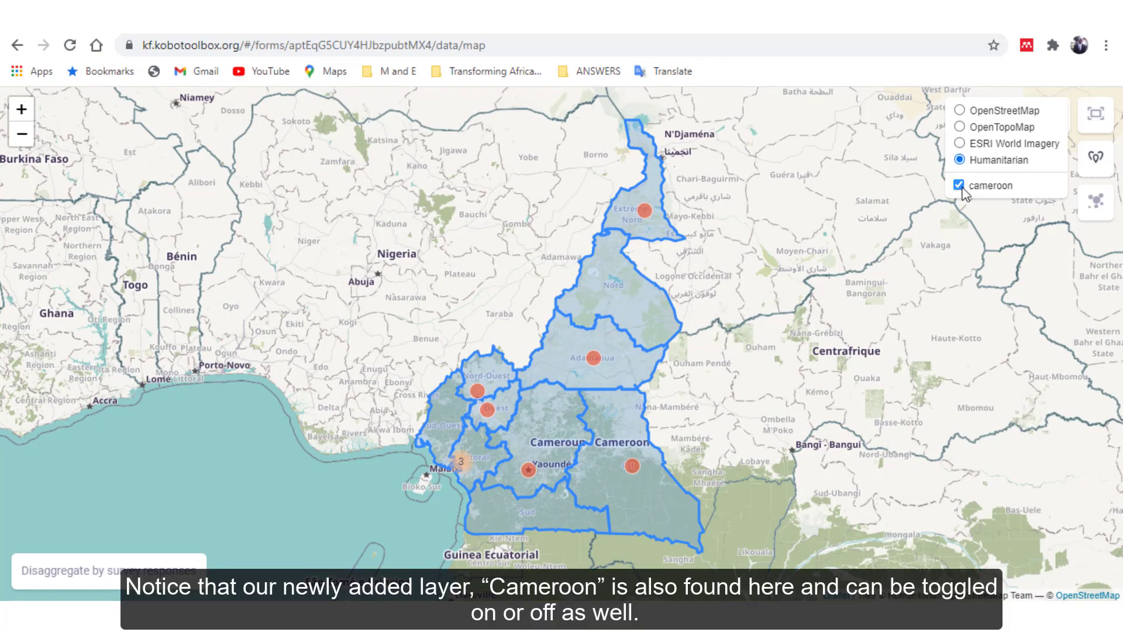
{"action": "left_click", "coordinate": [959, 186]}
{"action": "left_click", "coordinate": [960, 186]}
{"action": "left_click", "coordinate": [960, 111]}
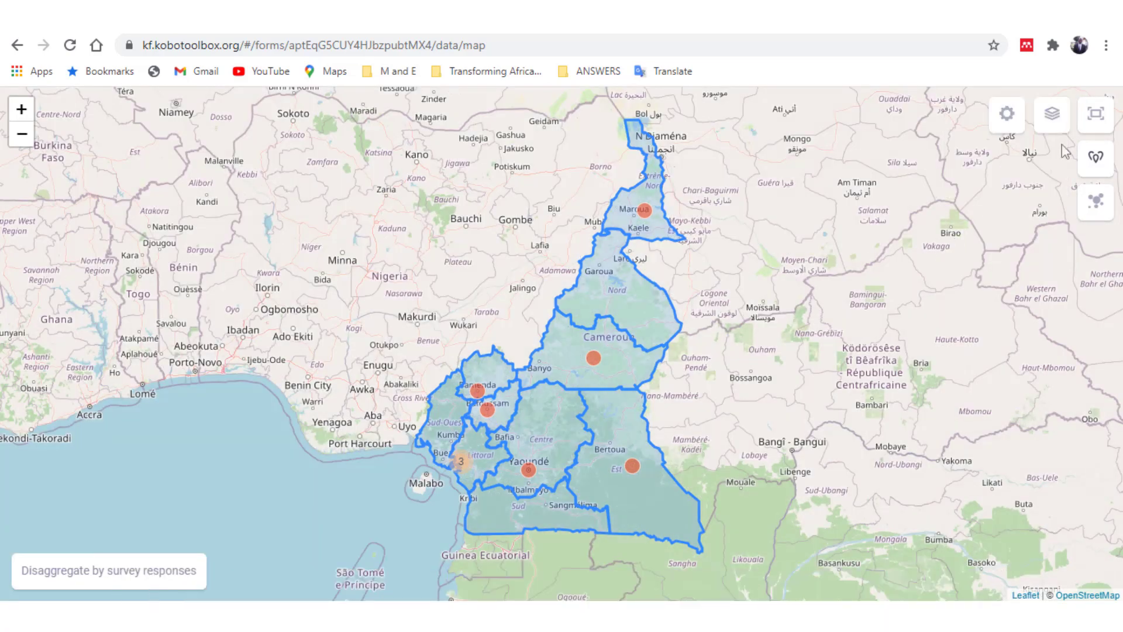
{"action": "left_click", "coordinate": [1096, 113]}
{"action": "left_click", "coordinate": [1075, 232]}
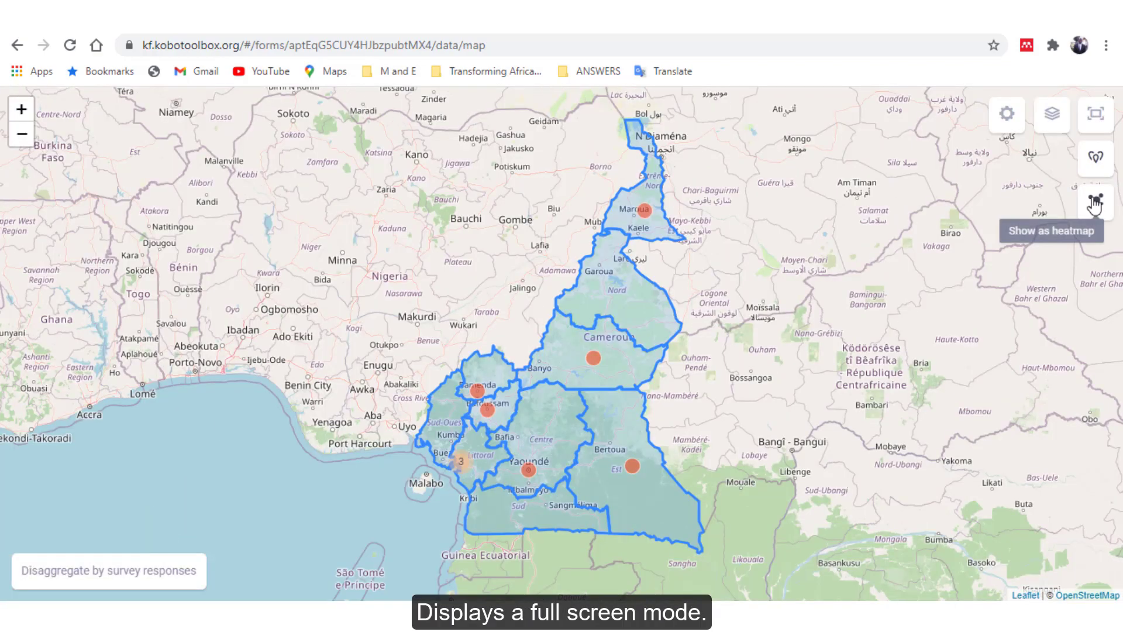
{"action": "left_click", "coordinate": [1095, 112]}
{"action": "left_click", "coordinate": [1081, 222]}
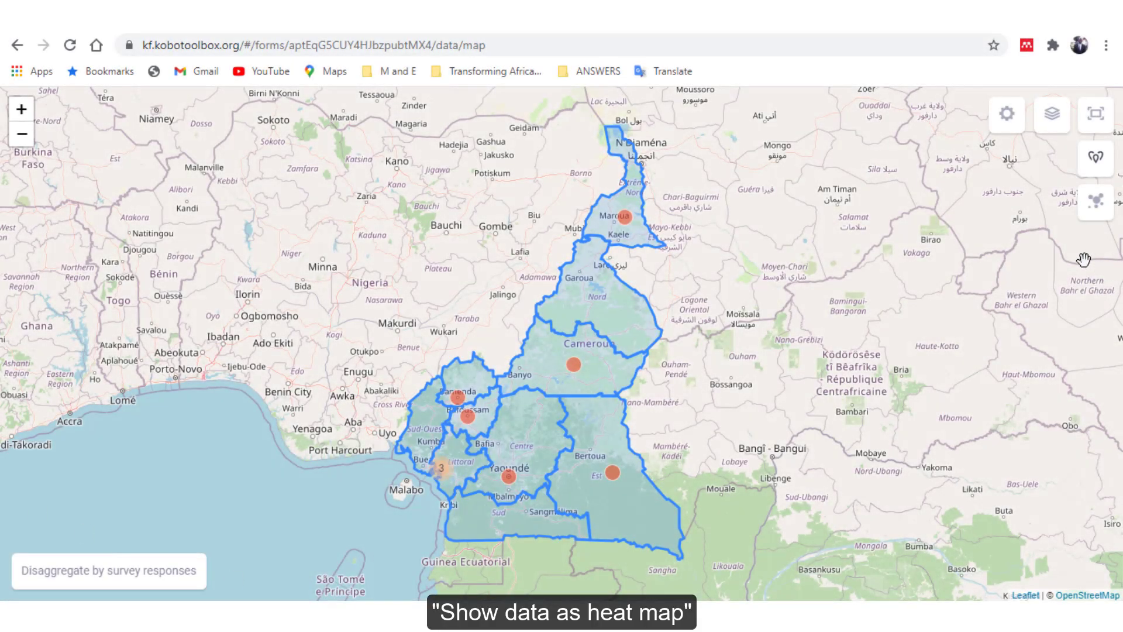
{"action": "left_click", "coordinate": [1100, 214]}
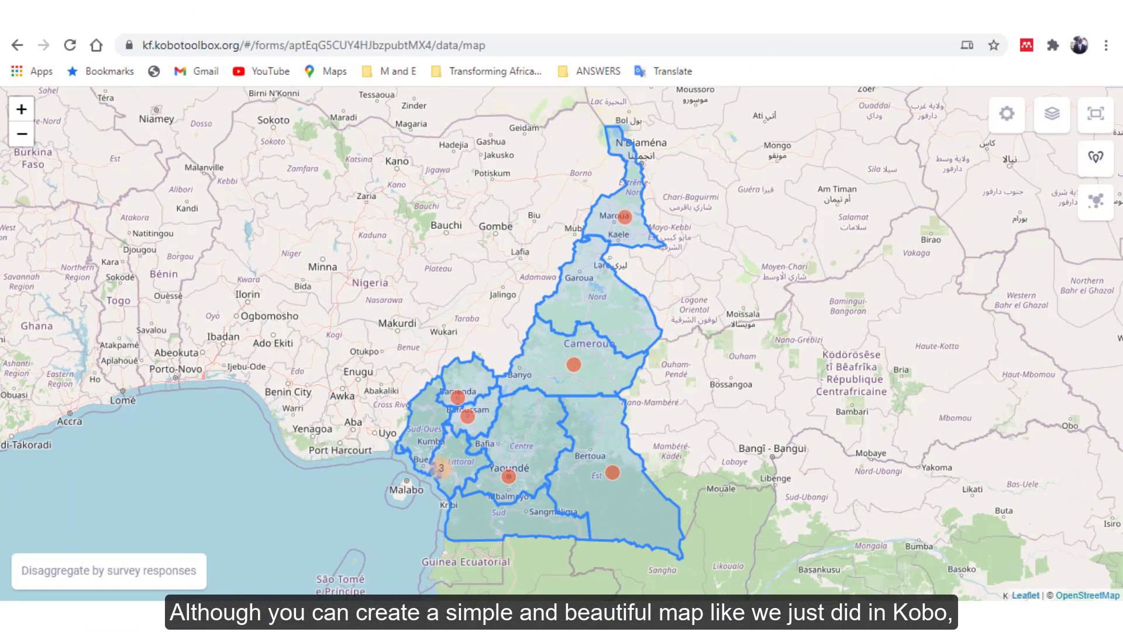
Launch the Snipping Tool from Windows search
{"action": "left_click", "coordinate": [76, 585]}
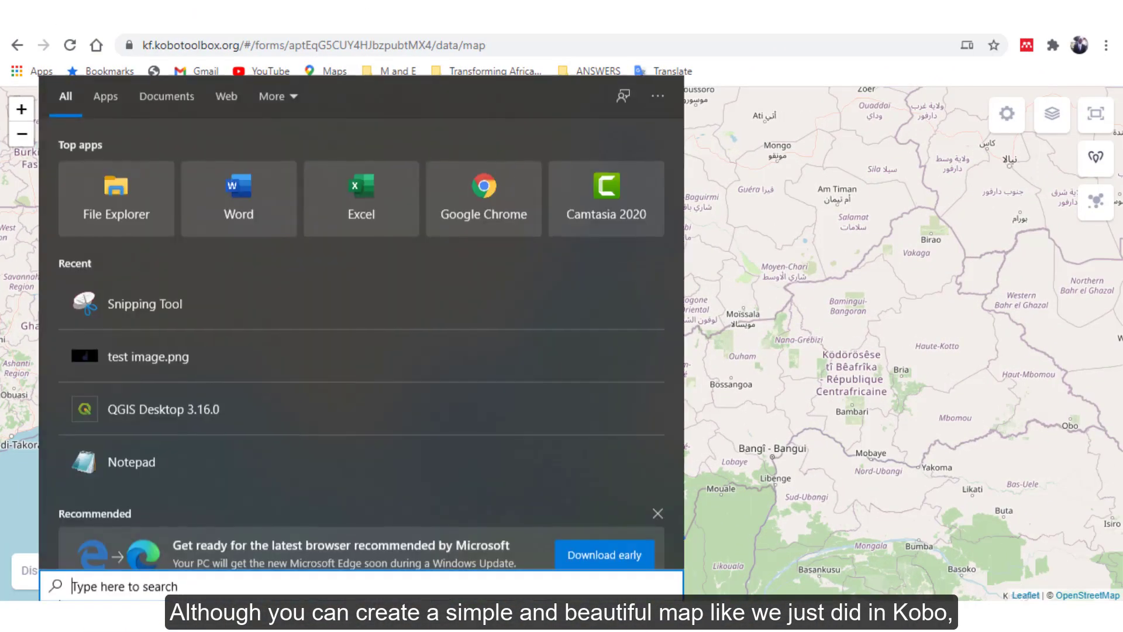
{"action": "type", "text": "sn"}
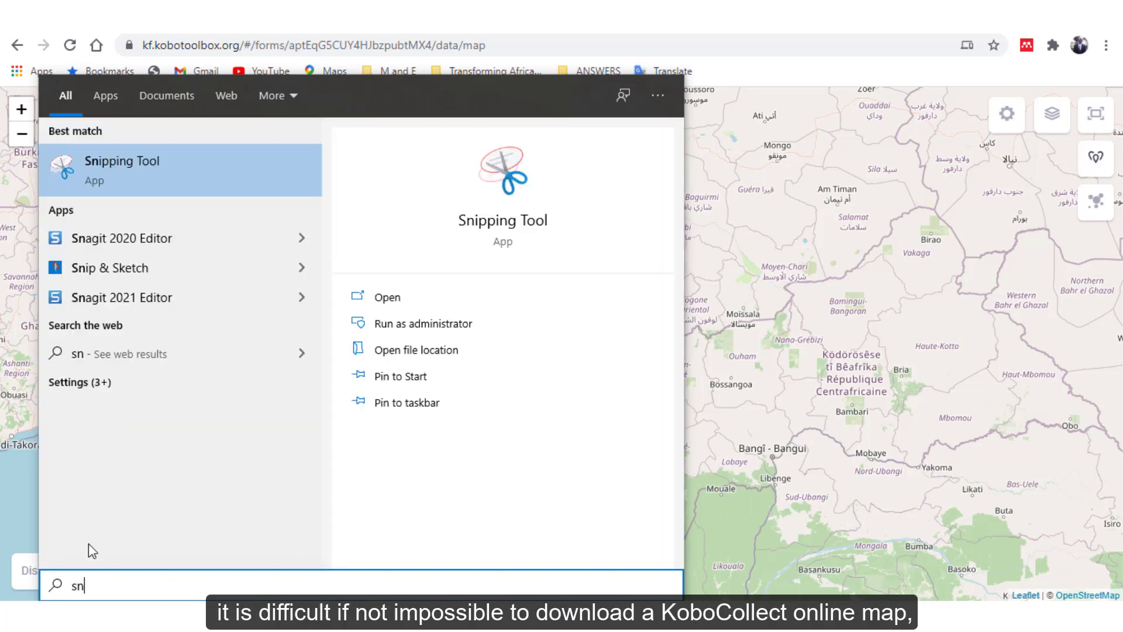
{"action": "left_click", "coordinate": [206, 191]}
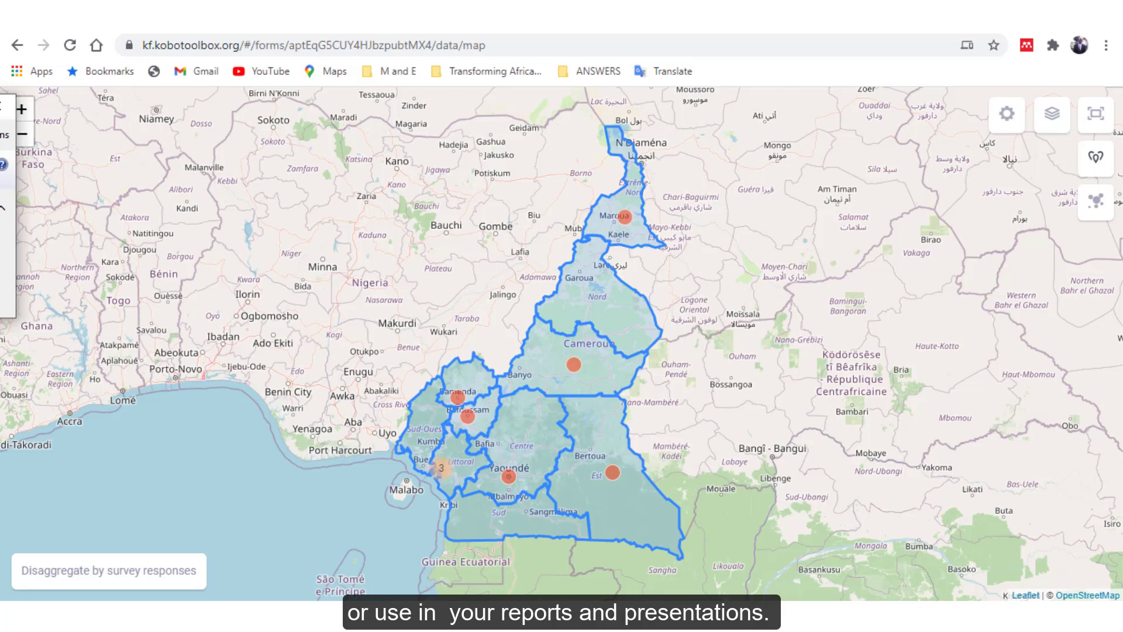
{"action": "left_click_drag", "start_coordinate": [174, 70], "coordinate": [216, 80]}
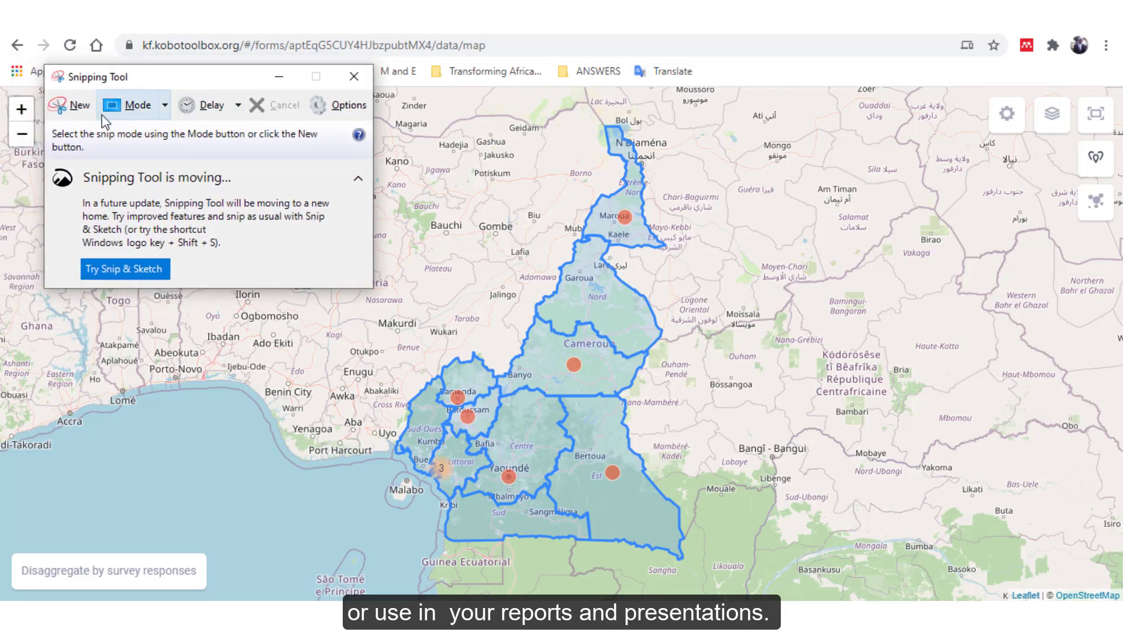
Capture a rectangular snip of the Cameroon map area
{"action": "left_click", "coordinate": [166, 105]}
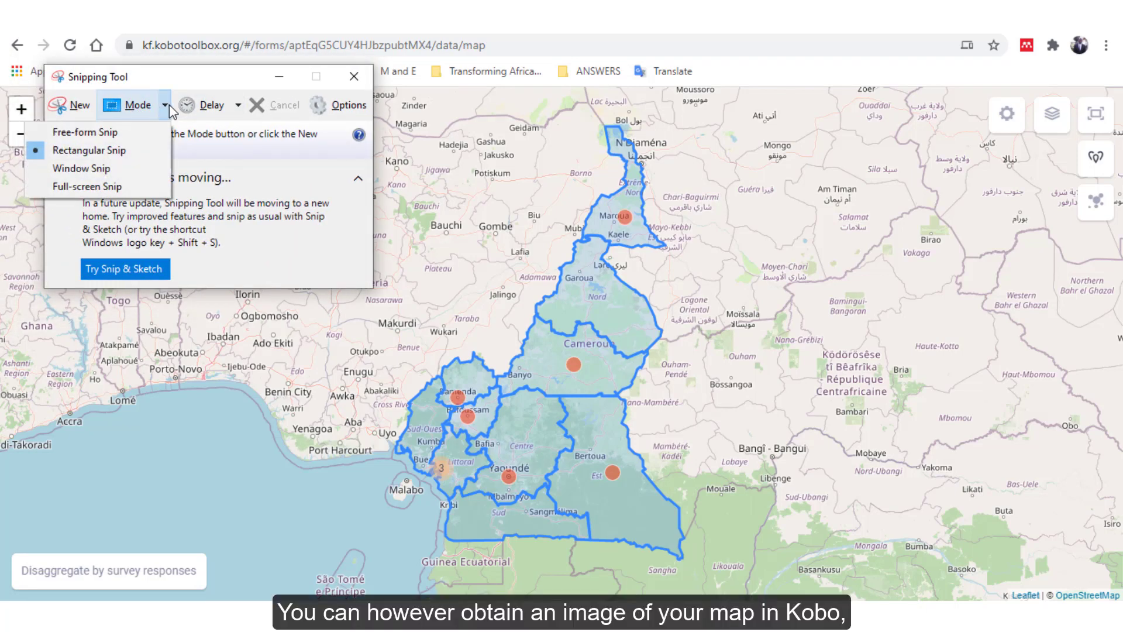
{"action": "left_click", "coordinate": [170, 105]}
{"action": "left_click", "coordinate": [80, 107]}
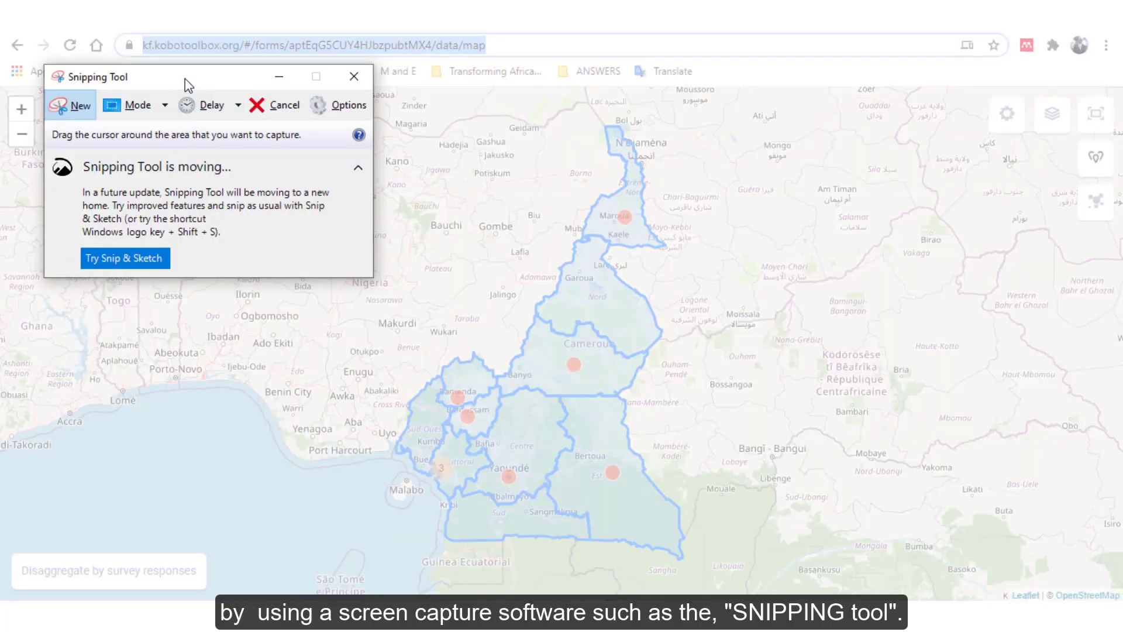
{"action": "left_click_drag", "start_coordinate": [184, 78], "coordinate": [122, 150]}
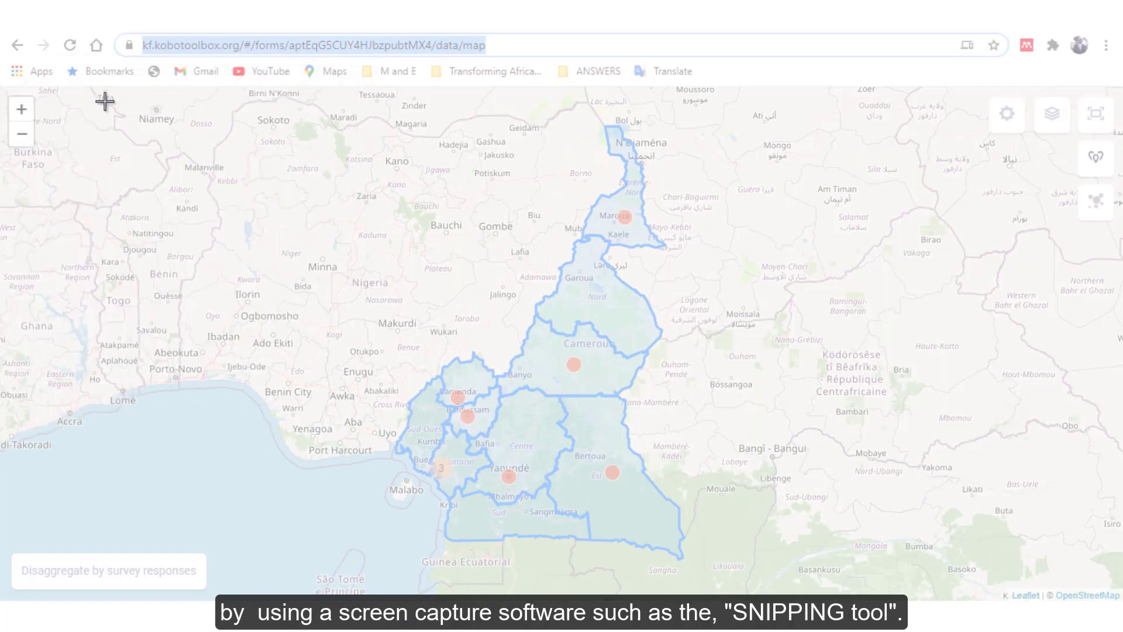
{"action": "left_click_drag", "start_coordinate": [323, 91], "coordinate": [773, 588]}
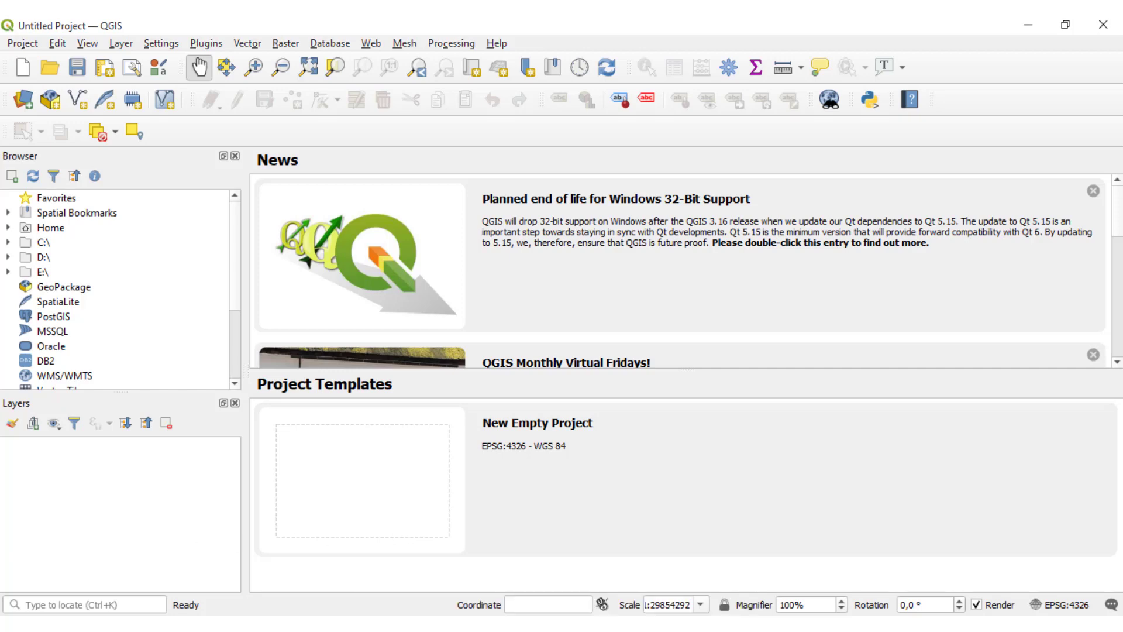
Create a new empty QGIS project containing the Cameroon regions boundary layer
{"action": "double_click", "coordinate": [354, 499]}
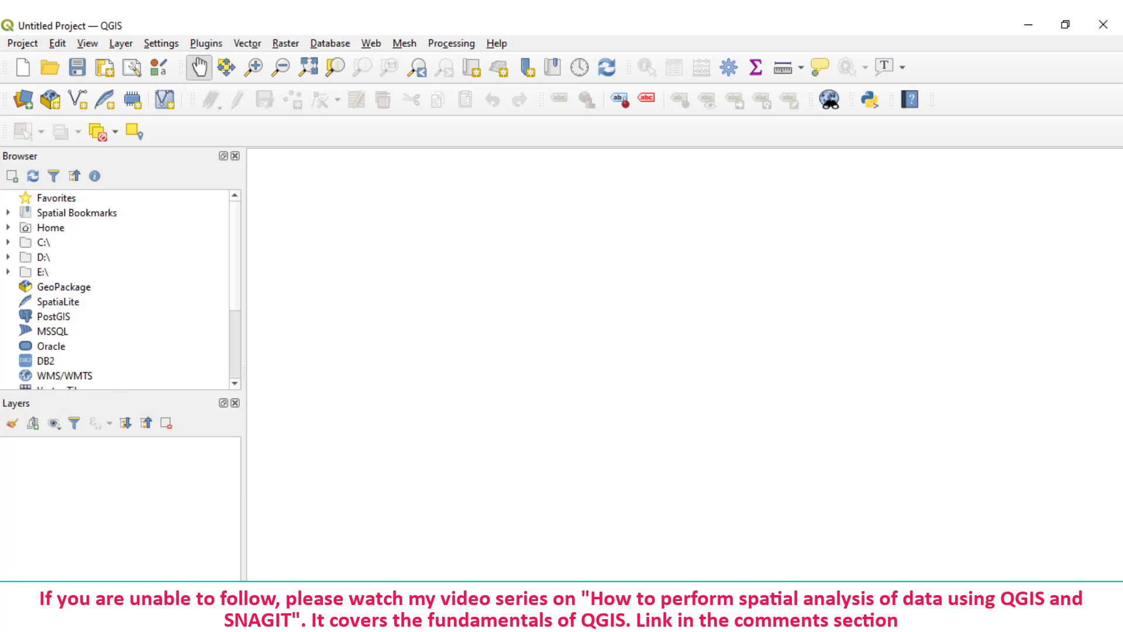
{"action": "left_click_drag", "start_coordinate": [32, 310], "coordinate": [120, 529]}
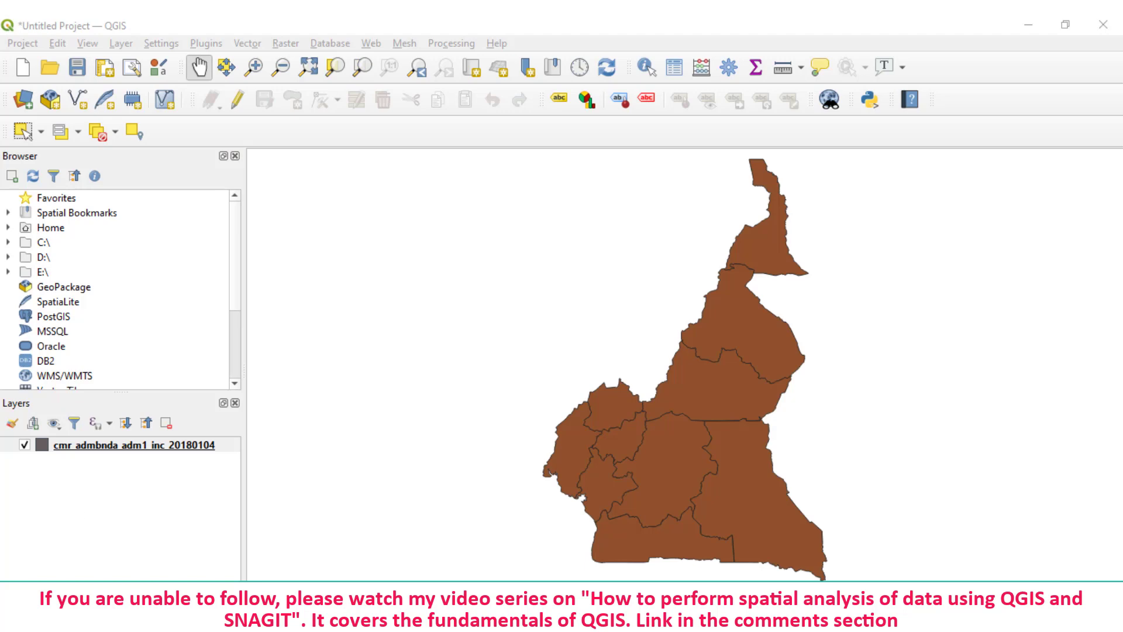
{"action": "left_click", "coordinate": [121, 44]}
{"action": "mouse_move", "coordinate": [153, 103]}
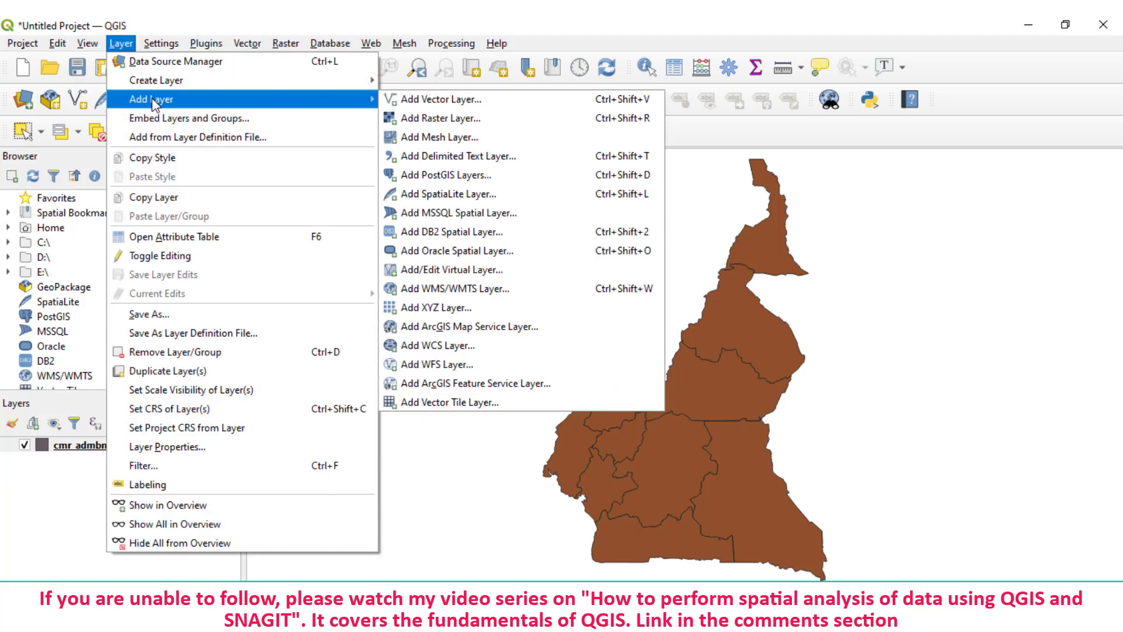
{"action": "left_click", "coordinate": [437, 100]}
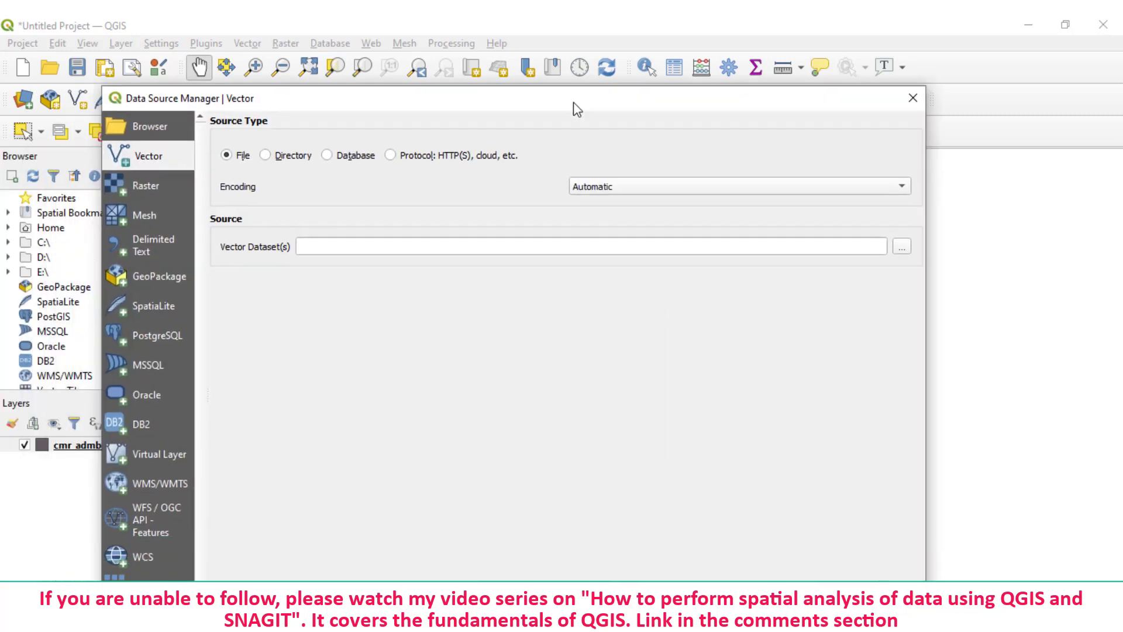
{"action": "left_click_drag", "start_coordinate": [572, 107], "coordinate": [579, 70]}
Add GIS_Questionnaire_epiGuider_KML.kml from Video6_part2_Files as a vector layer
{"action": "left_click", "coordinate": [904, 208]}
{"action": "scroll", "coordinate": [237, 328], "scroll_direction": "up", "scroll_amount": 3}
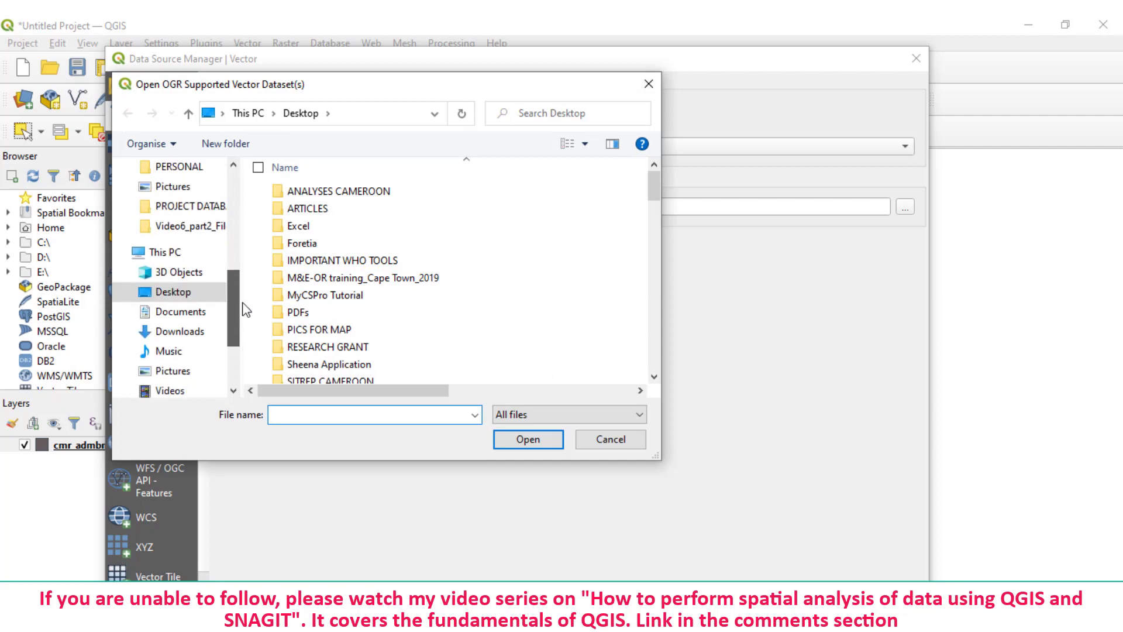
{"action": "left_click", "coordinate": [193, 266]}
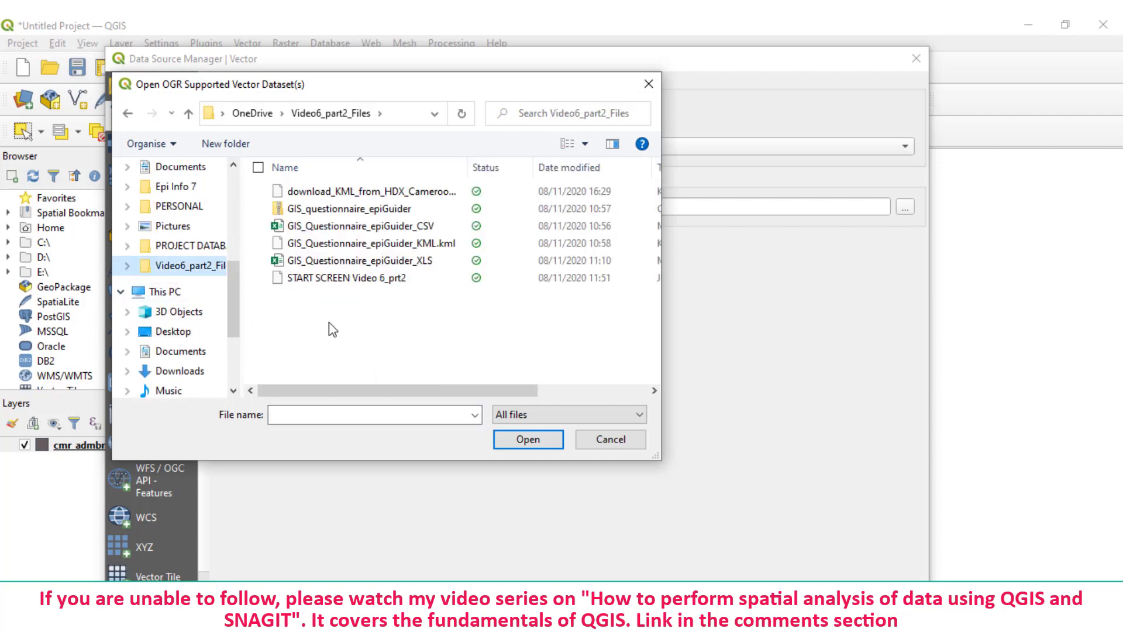
{"action": "left_click", "coordinate": [398, 243]}
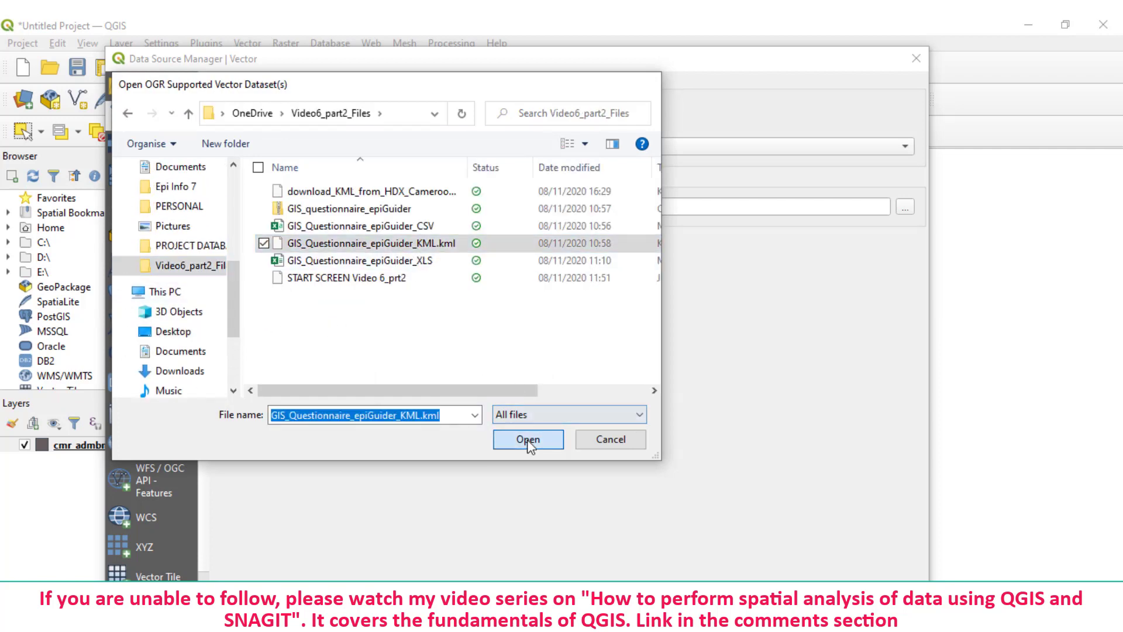
{"action": "left_click", "coordinate": [529, 438]}
{"action": "left_click_drag", "start_coordinate": [662, 68], "coordinate": [676, 42]}
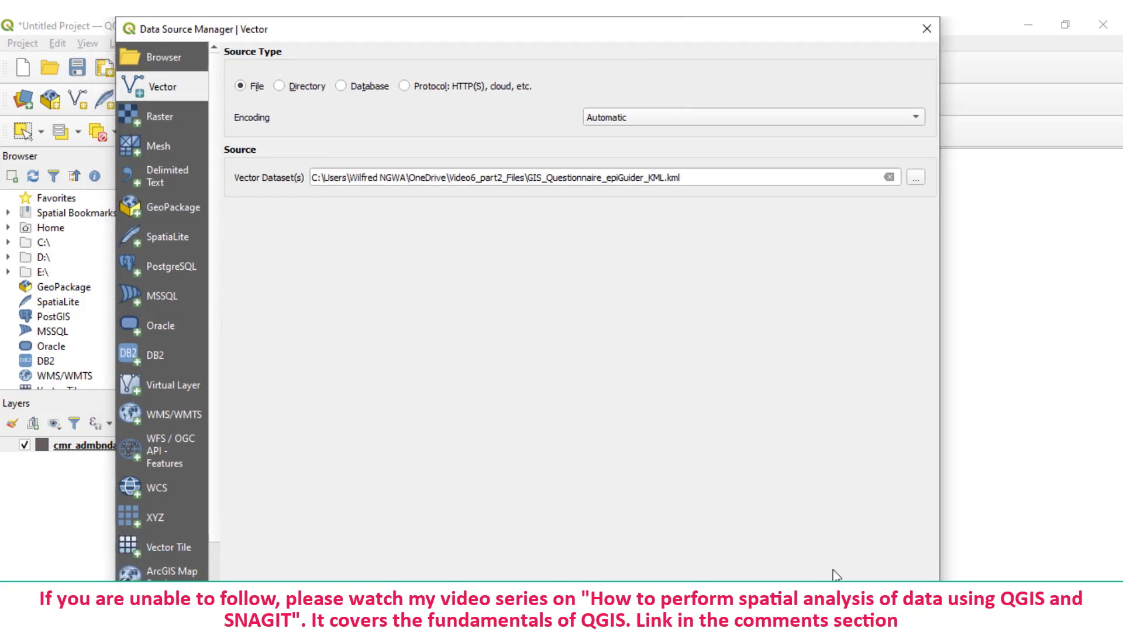
{"action": "key", "text": "Return"}
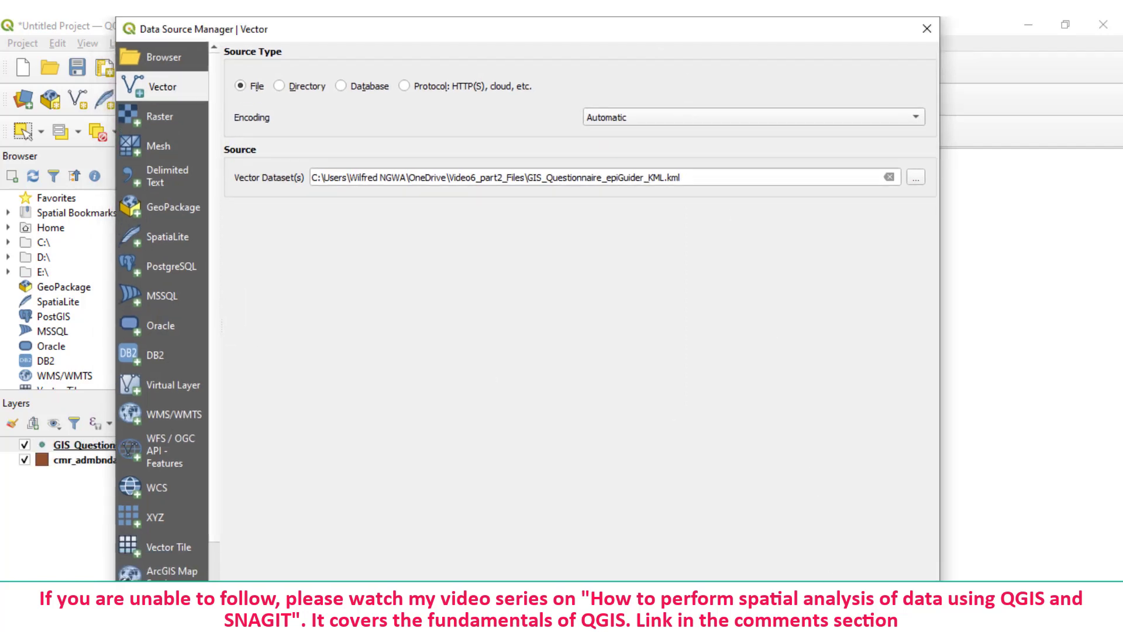
{"action": "key", "text": "Escape"}
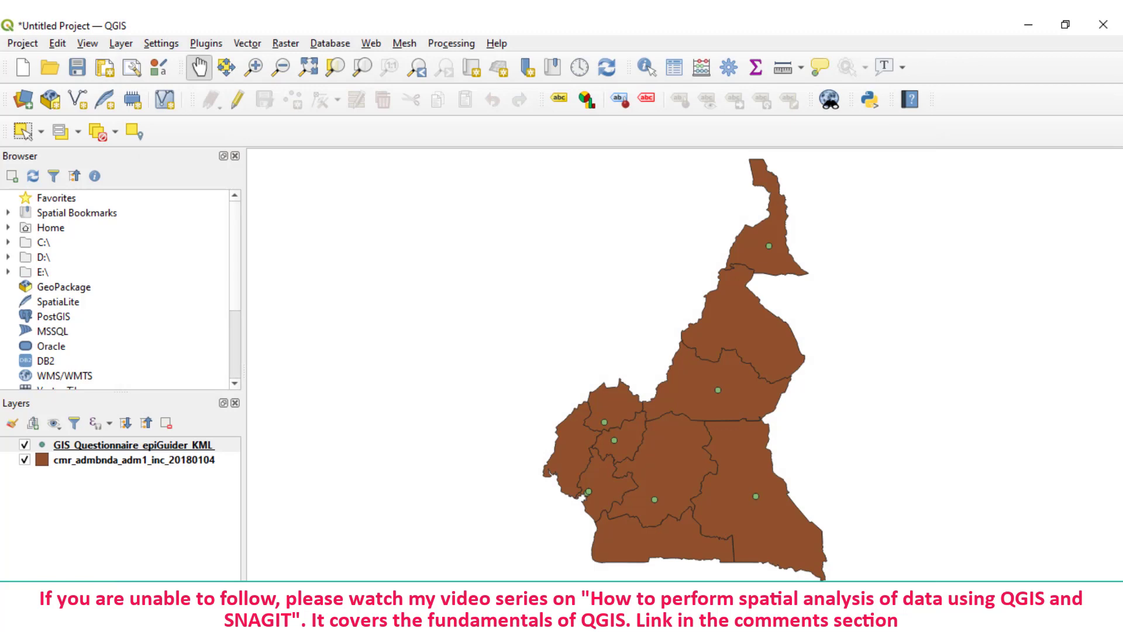
{"action": "scroll", "coordinate": [581, 371], "scroll_direction": "up", "scroll_amount": 2}
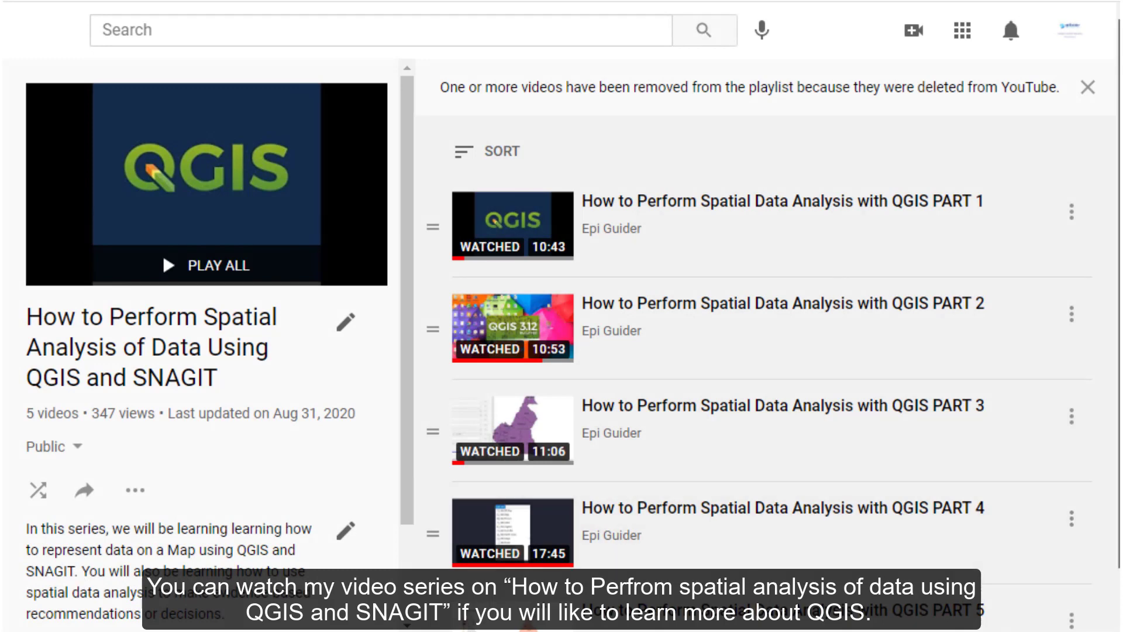
{"action": "scroll", "coordinate": [760, 351], "scroll_direction": "down", "scroll_amount": 1}
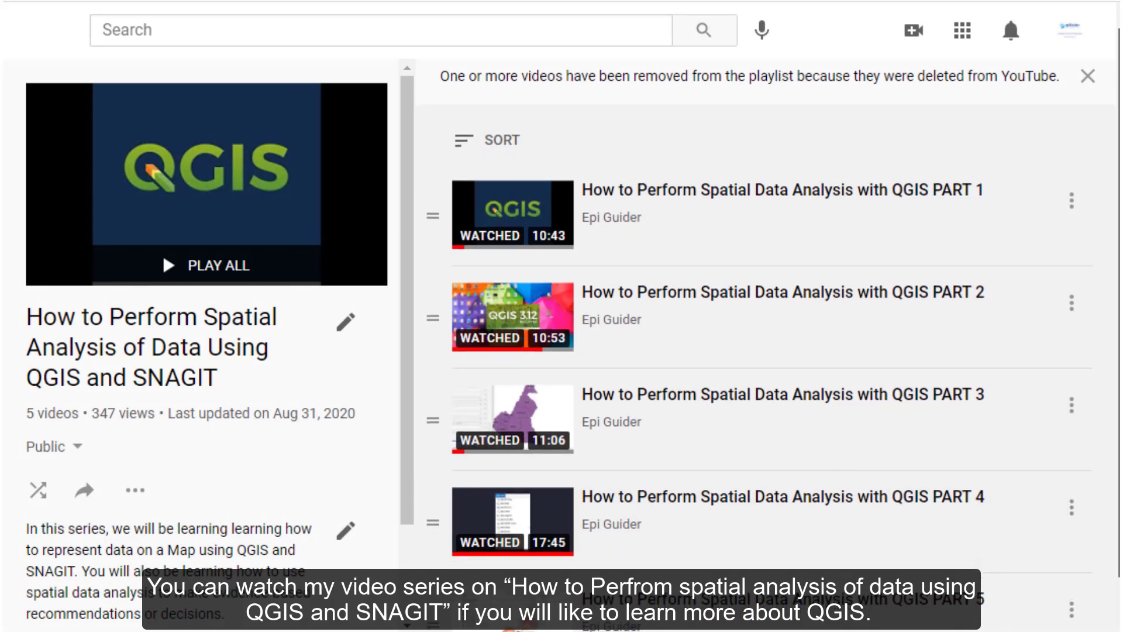
{"action": "scroll", "coordinate": [761, 351], "scroll_direction": "down", "scroll_amount": 1}
{"action": "scroll", "coordinate": [760, 351], "scroll_direction": "down", "scroll_amount": 1}
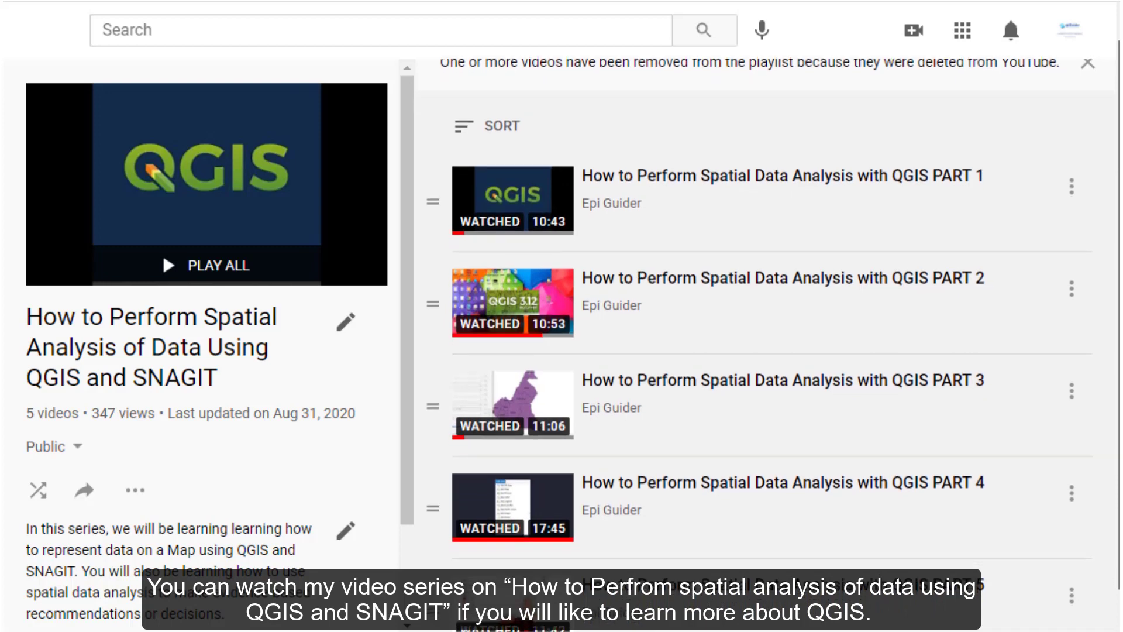
{"action": "scroll", "coordinate": [761, 351], "scroll_direction": "down", "scroll_amount": 1}
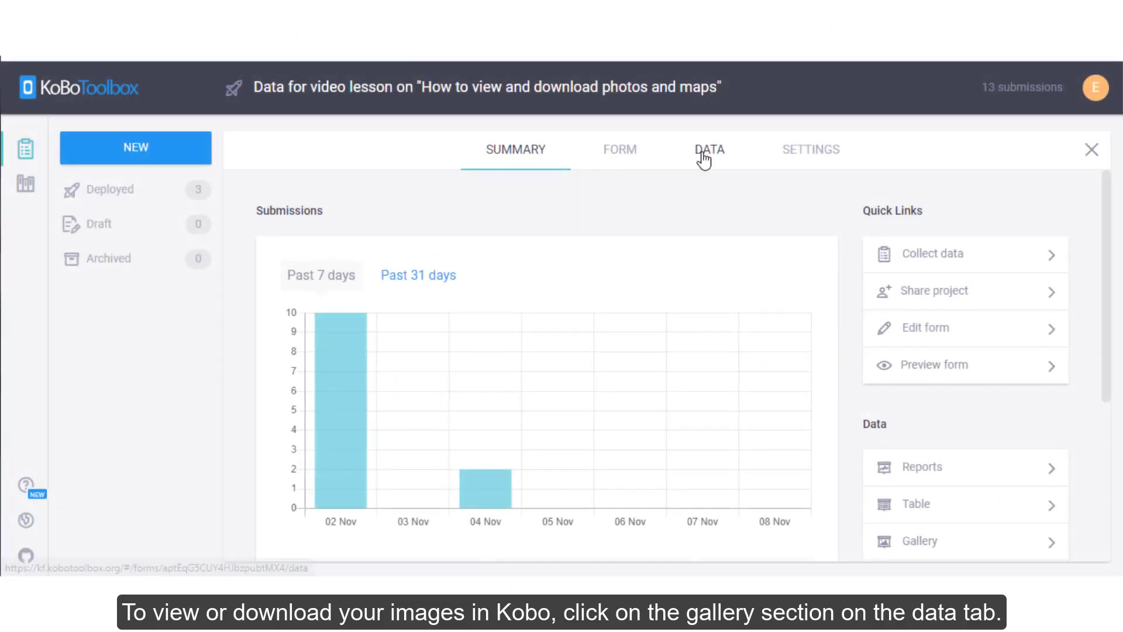
In the DATA Gallery, step to the next photo and back, then open the first photo in a new tab
{"action": "left_click", "coordinate": [710, 154]}
{"action": "left_click", "coordinate": [281, 285]}
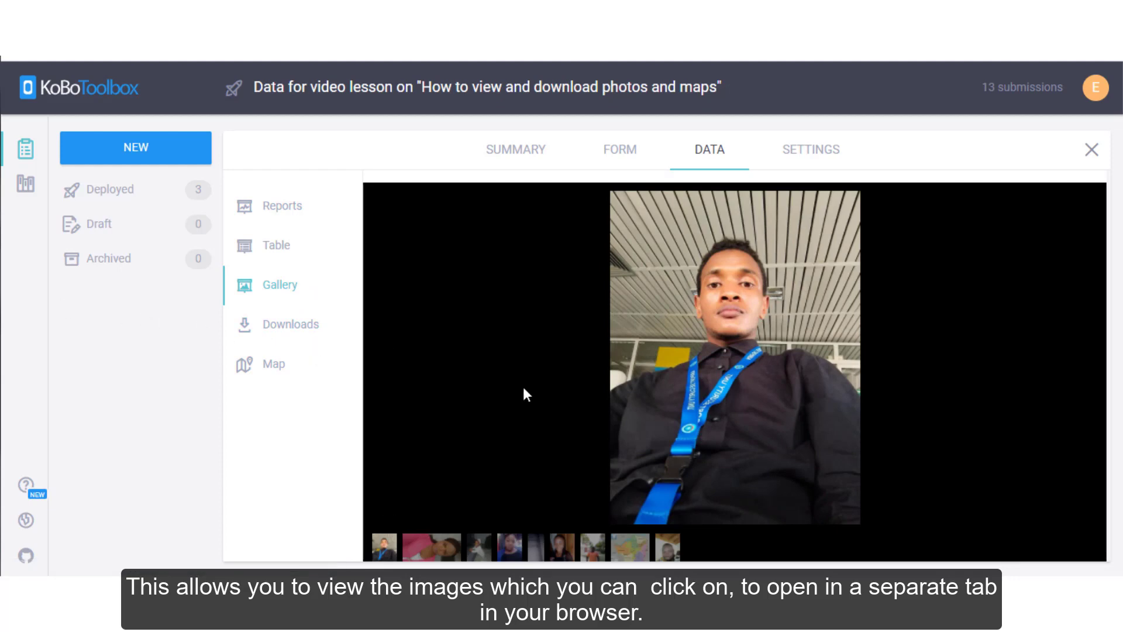
{"action": "mouse_move", "coordinate": [1095, 377]}
{"action": "left_click", "coordinate": [1084, 358]}
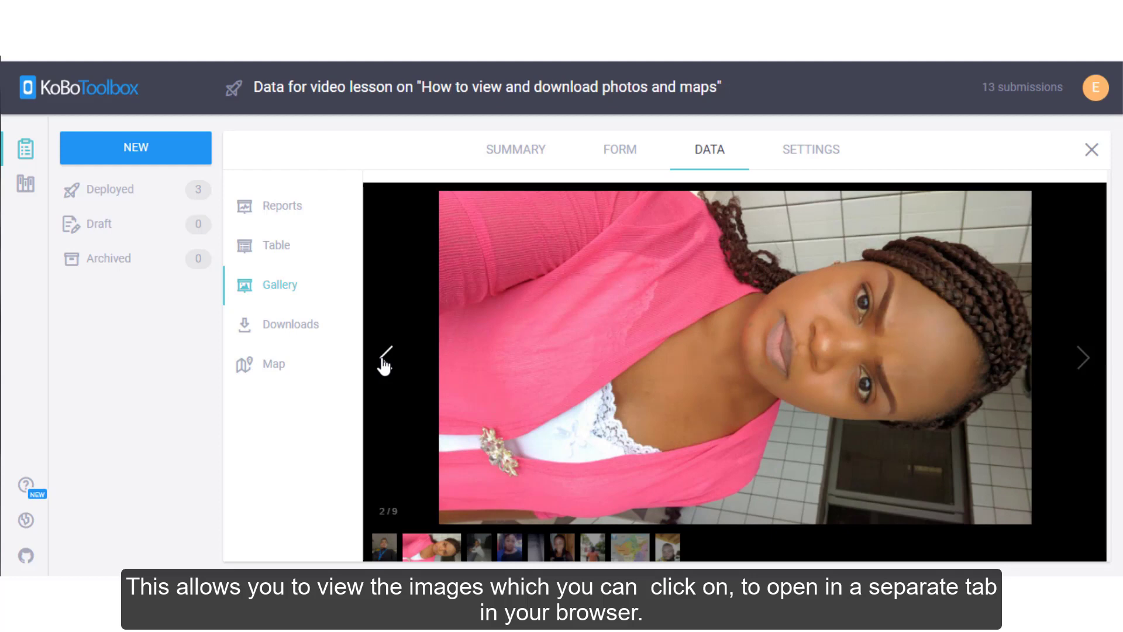
{"action": "left_click", "coordinate": [383, 364]}
{"action": "left_click", "coordinate": [781, 374]}
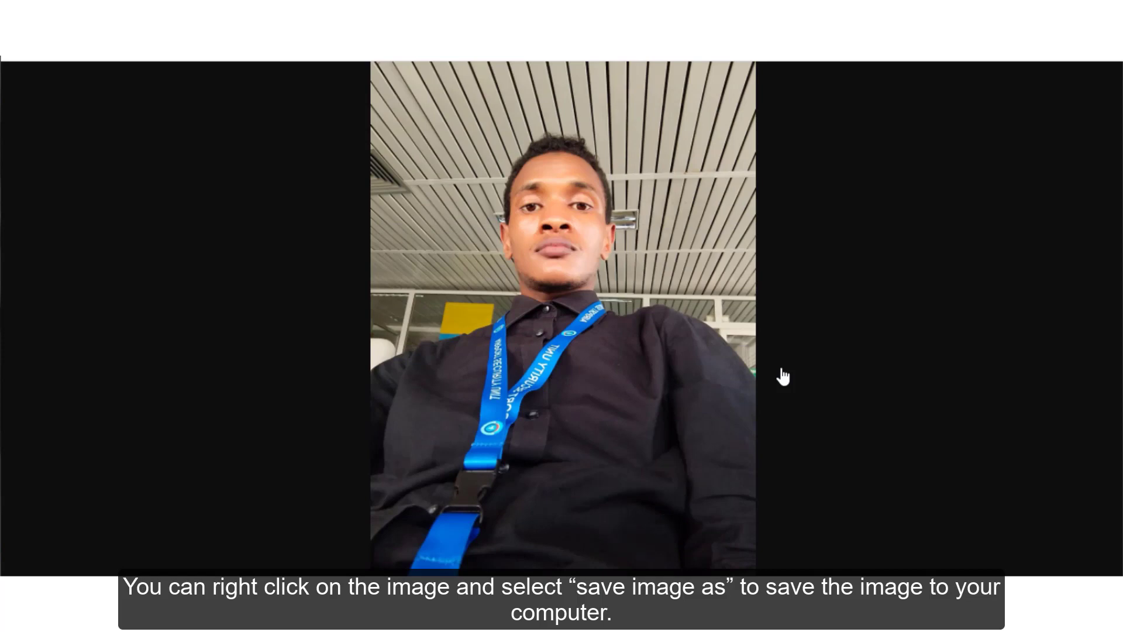
Start saving the gallery photo with Save image as, cancel it, then switch to the submissions table
{"action": "right_click", "coordinate": [513, 330]}
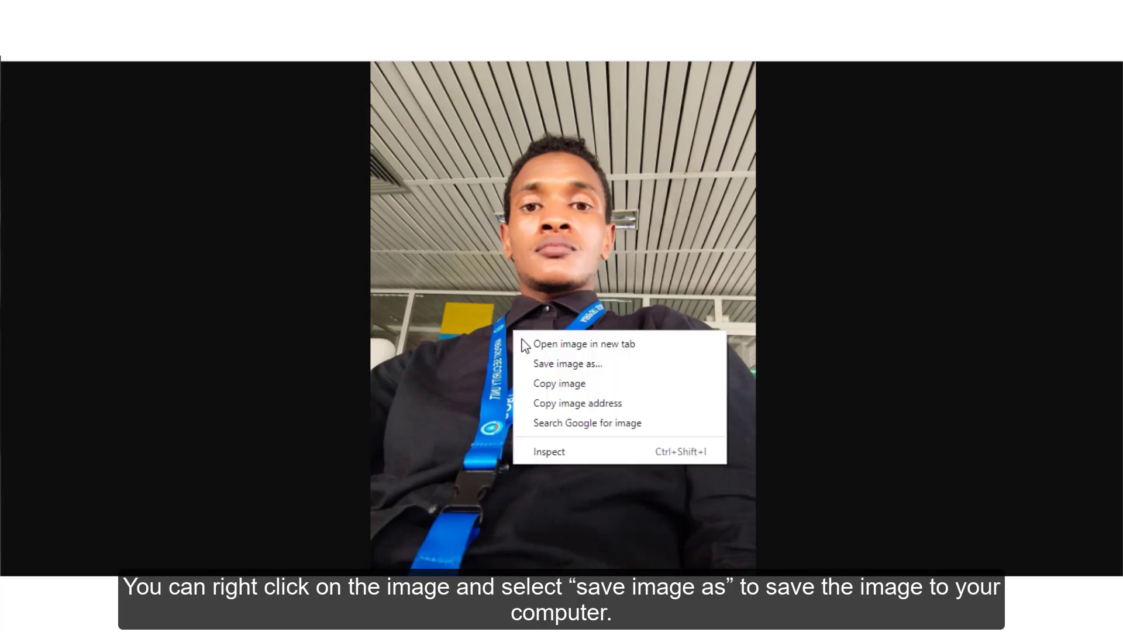
{"action": "left_click", "coordinate": [562, 364]}
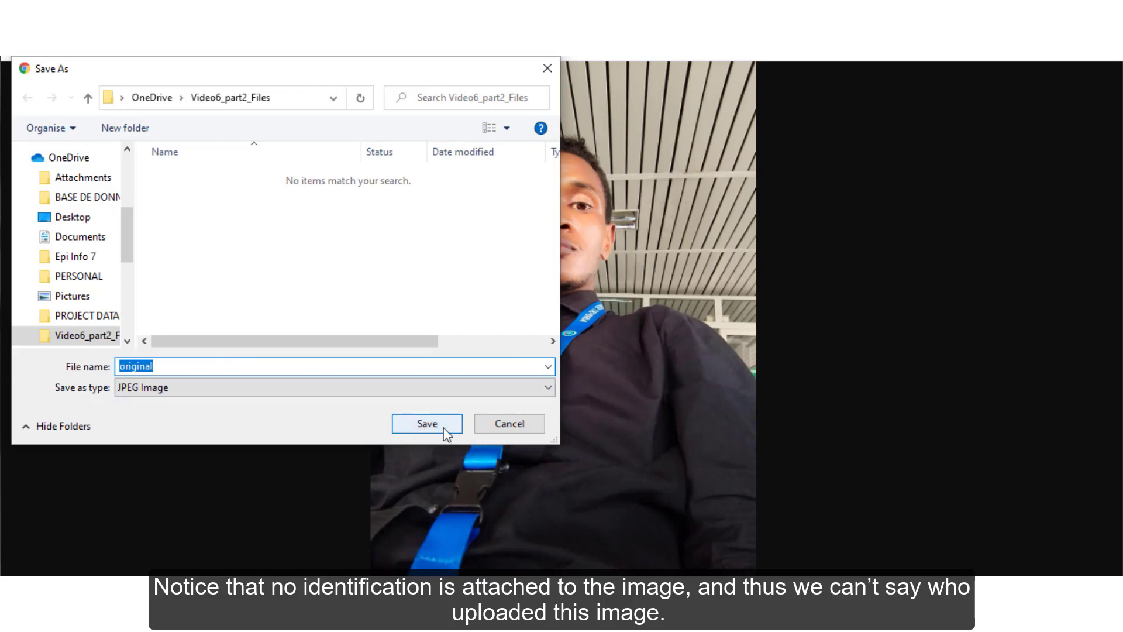
{"action": "left_click", "coordinate": [513, 427]}
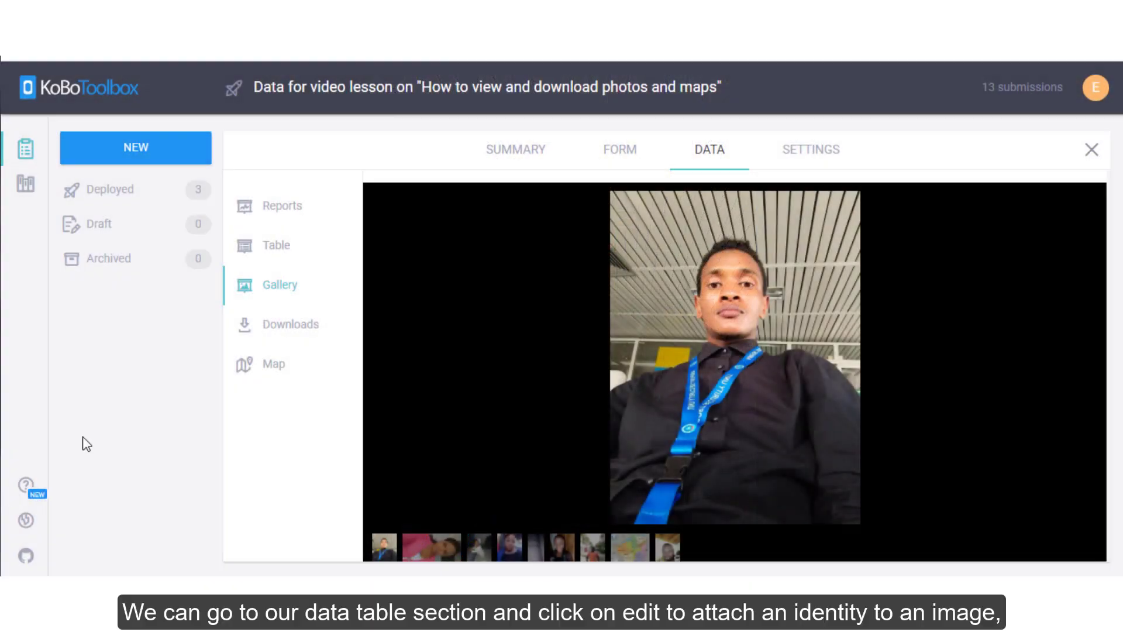
{"action": "left_click", "coordinate": [280, 249]}
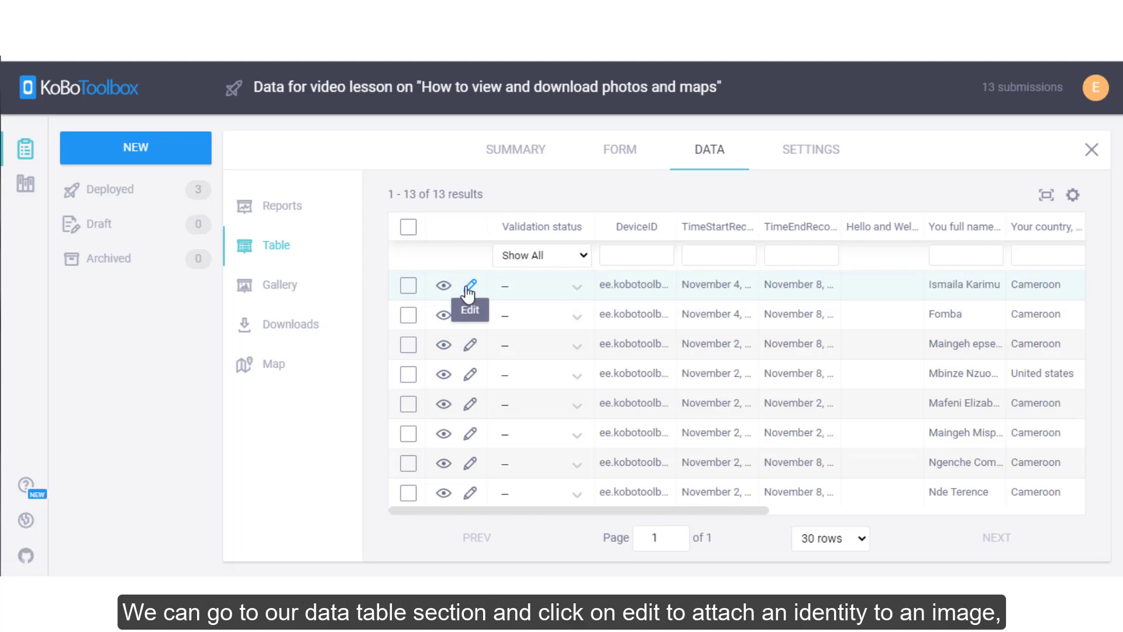
Review the first submission's record, then open the project's Download Data page for XLS export
{"action": "left_click", "coordinate": [469, 287]}
{"action": "scroll", "coordinate": [448, 360], "scroll_direction": "down", "scroll_amount": 14}
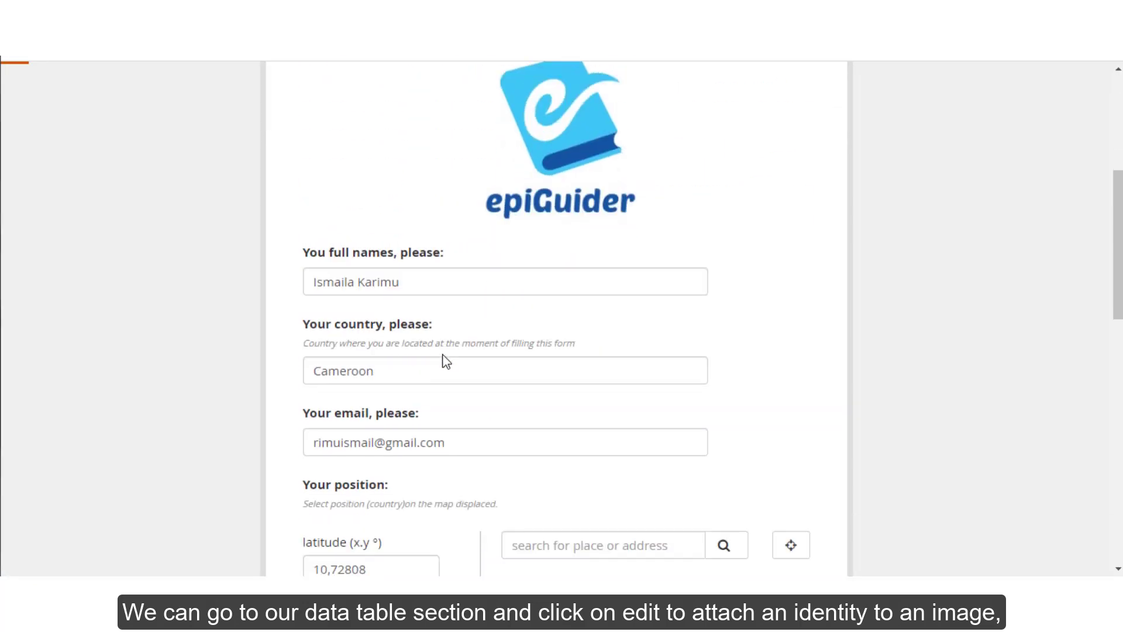
{"action": "scroll", "coordinate": [398, 428], "scroll_direction": "up", "scroll_amount": 7}
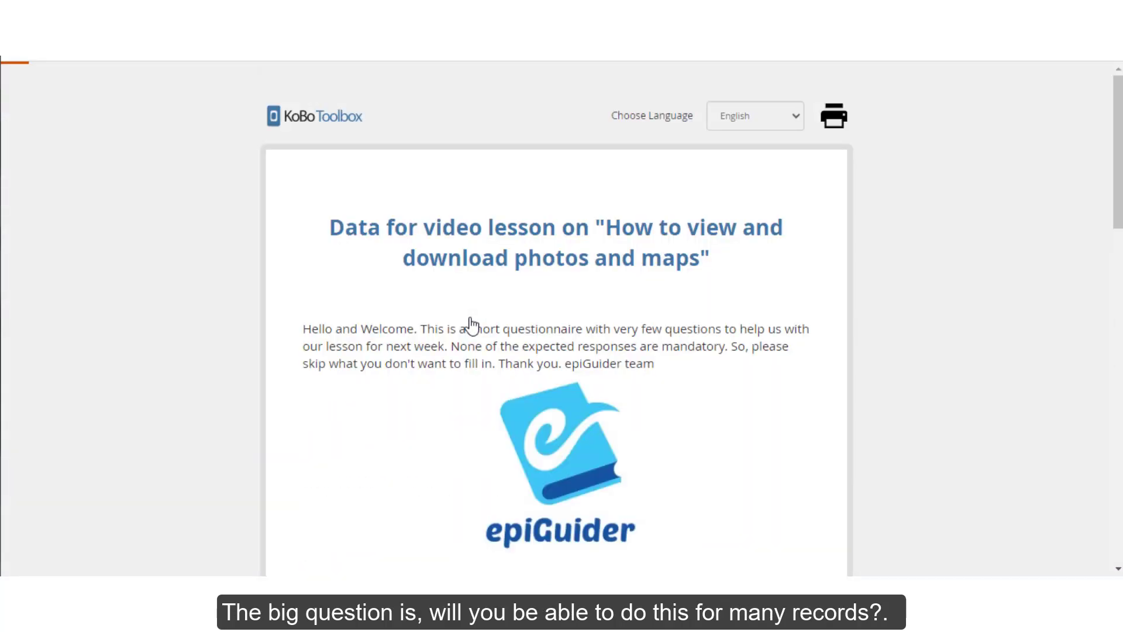
{"action": "scroll", "coordinate": [512, 359], "scroll_direction": "down", "scroll_amount": 6}
{"action": "scroll", "coordinate": [513, 360], "scroll_direction": "down", "scroll_amount": 10}
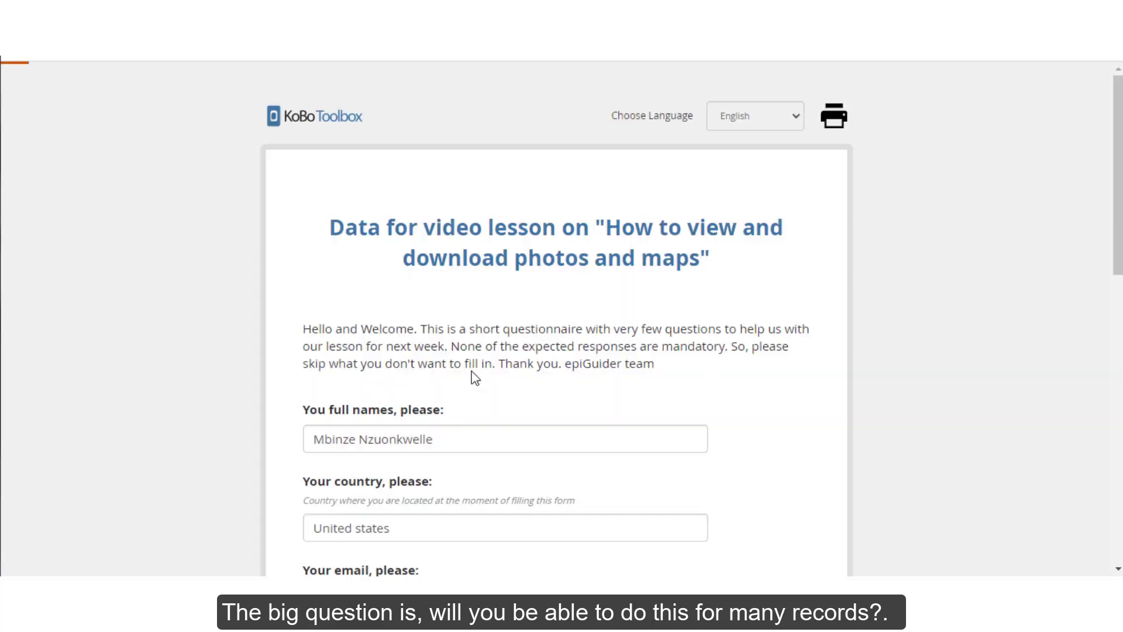
{"action": "scroll", "coordinate": [475, 377], "scroll_direction": "down", "scroll_amount": 10}
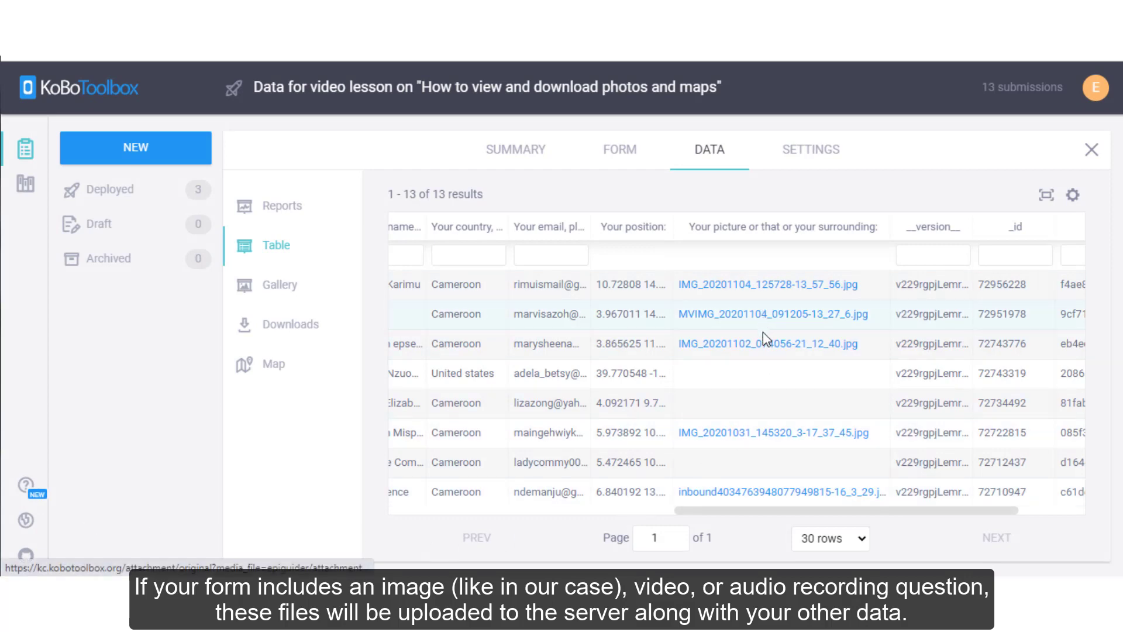
{"action": "scroll", "coordinate": [765, 354], "scroll_direction": "down", "scroll_amount": 3}
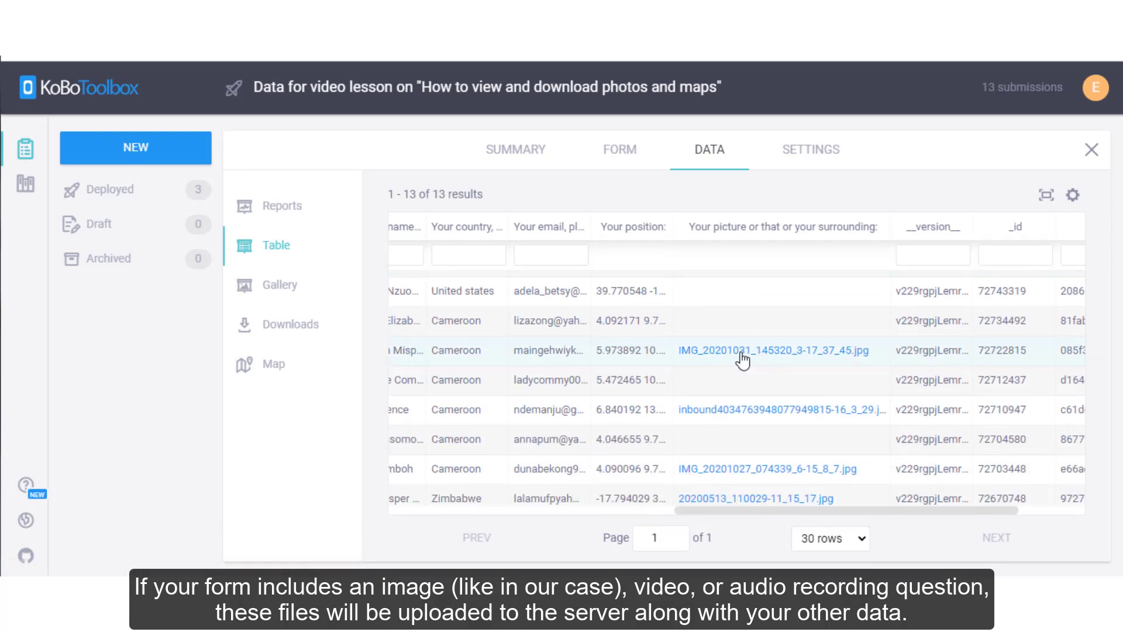
{"action": "scroll", "coordinate": [730, 357], "scroll_direction": "down", "scroll_amount": 3}
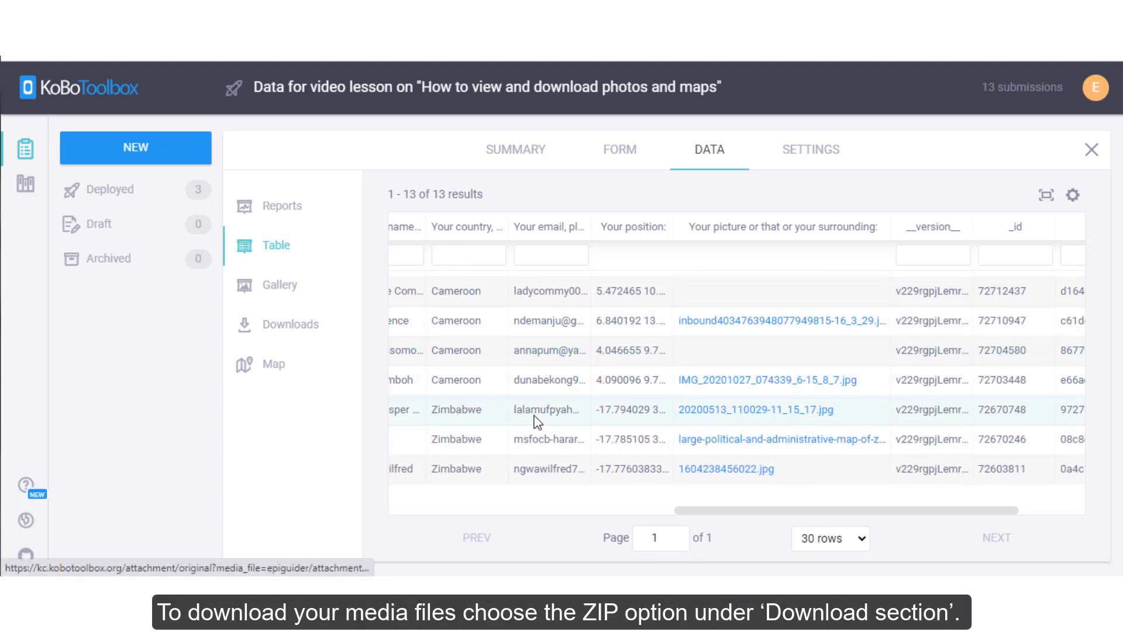
{"action": "left_click", "coordinate": [293, 330]}
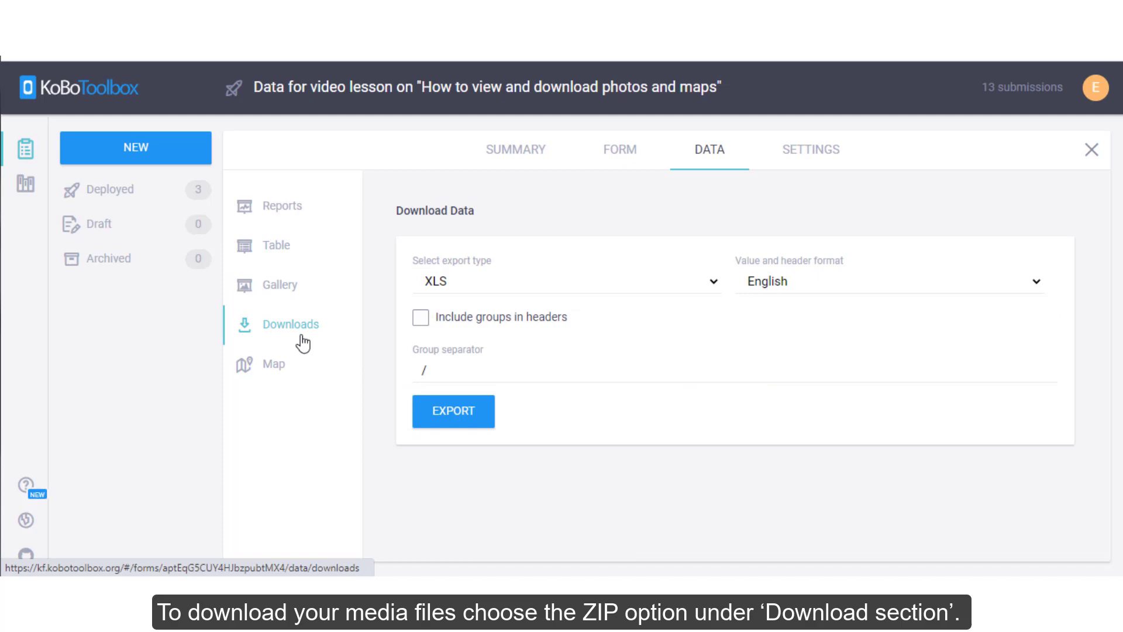
{"action": "left_click", "coordinate": [711, 285]}
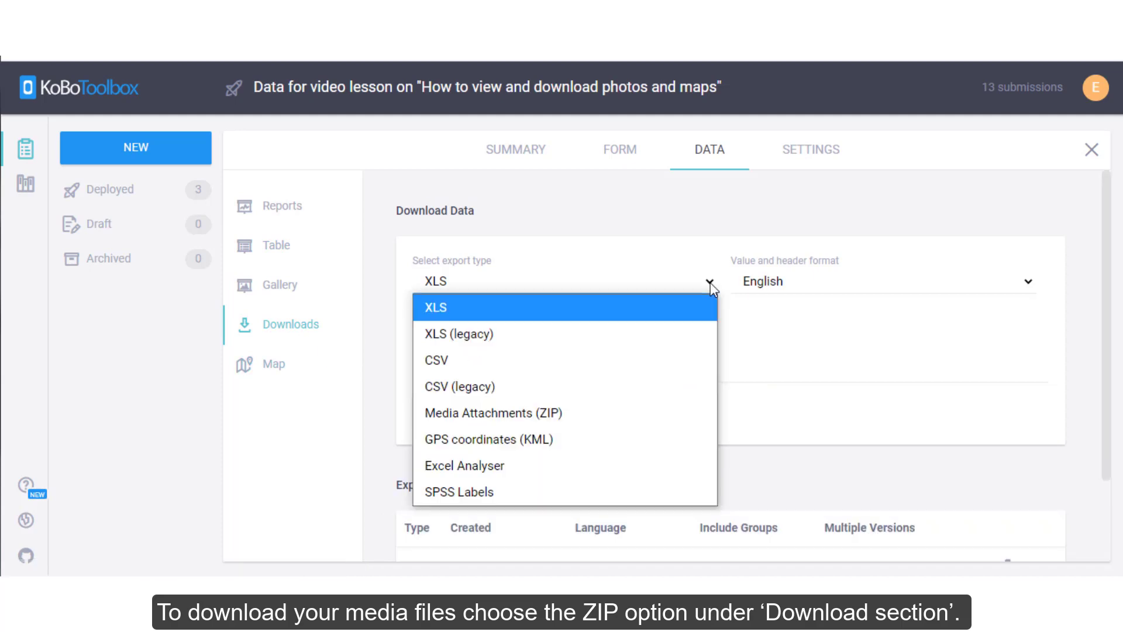
{"action": "left_click", "coordinate": [538, 419]}
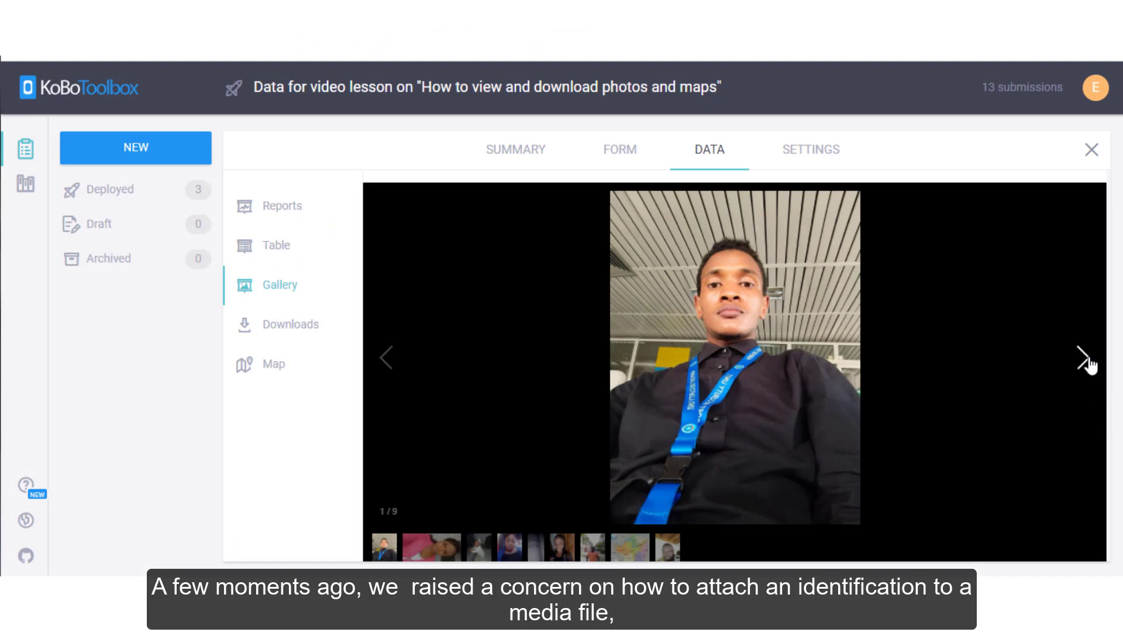
{"action": "left_click", "coordinate": [1085, 363]}
{"action": "left_click", "coordinate": [1088, 364]}
{"action": "left_click", "coordinate": [1088, 364]}
{"action": "left_click", "coordinate": [1088, 364]}
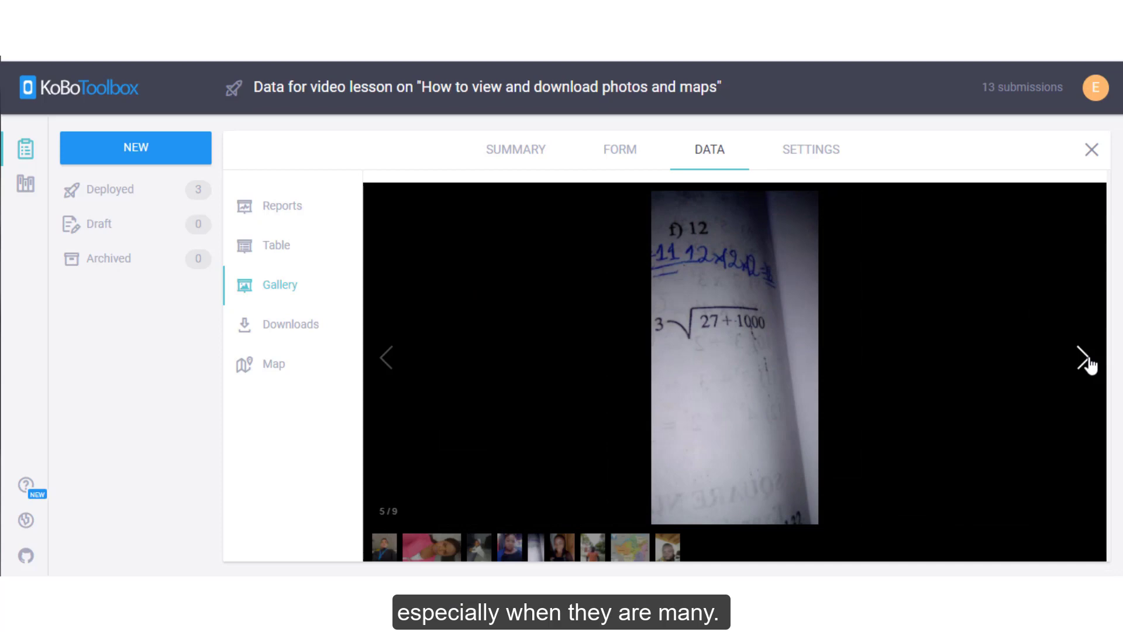
{"action": "left_click", "coordinate": [1088, 364]}
{"action": "left_click", "coordinate": [1088, 364]}
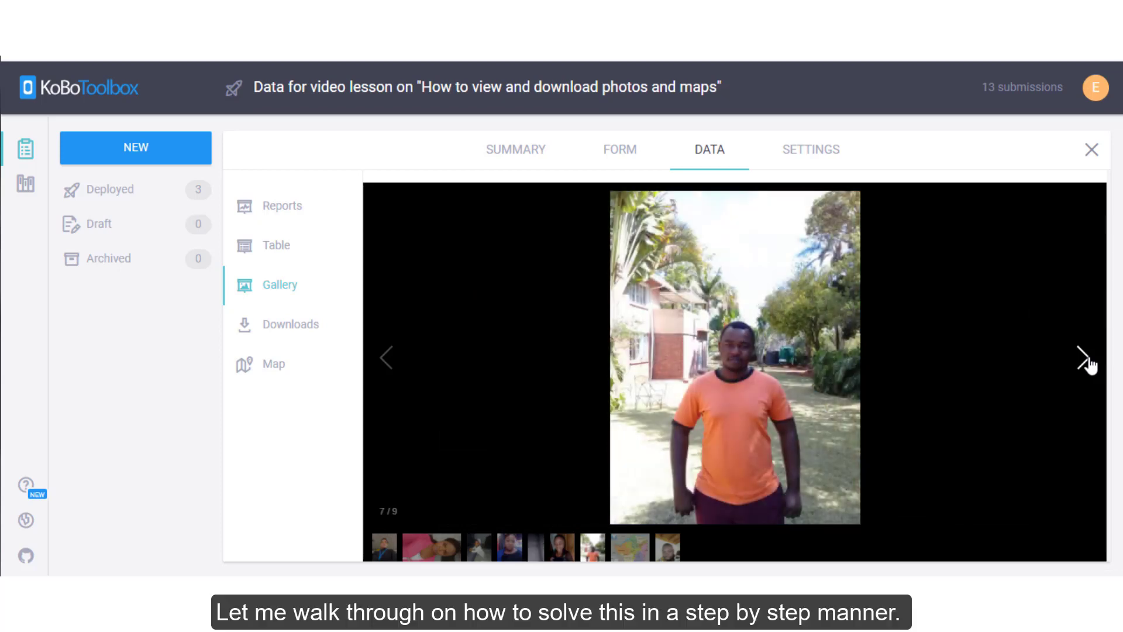
{"action": "left_click", "coordinate": [1088, 364]}
{"action": "left_click", "coordinate": [1088, 364]}
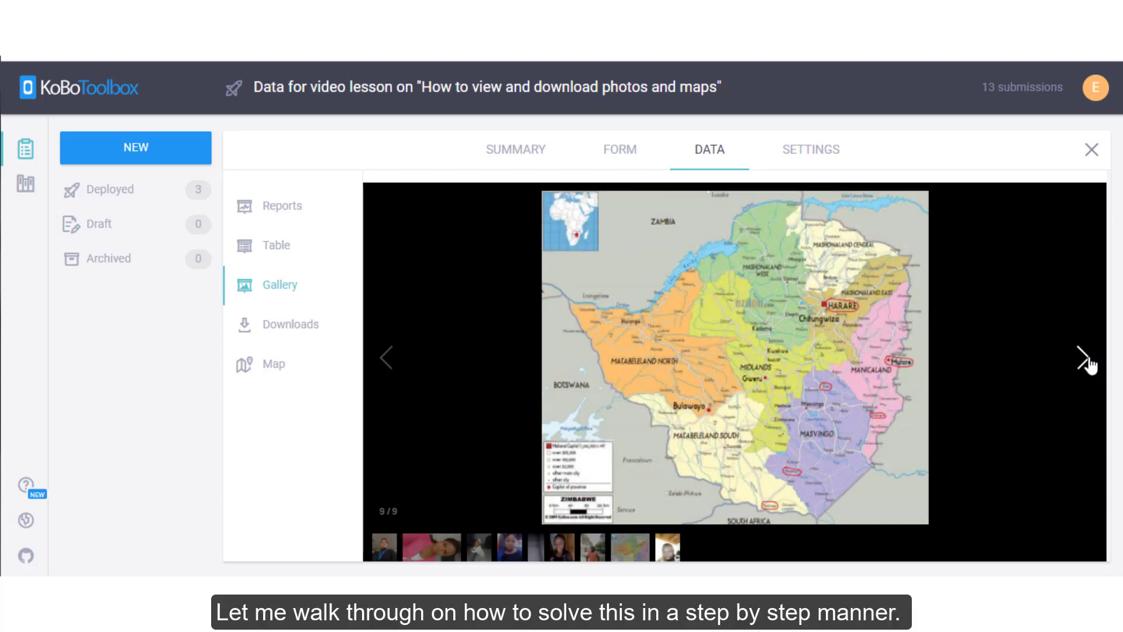
{"action": "left_click", "coordinate": [1088, 364]}
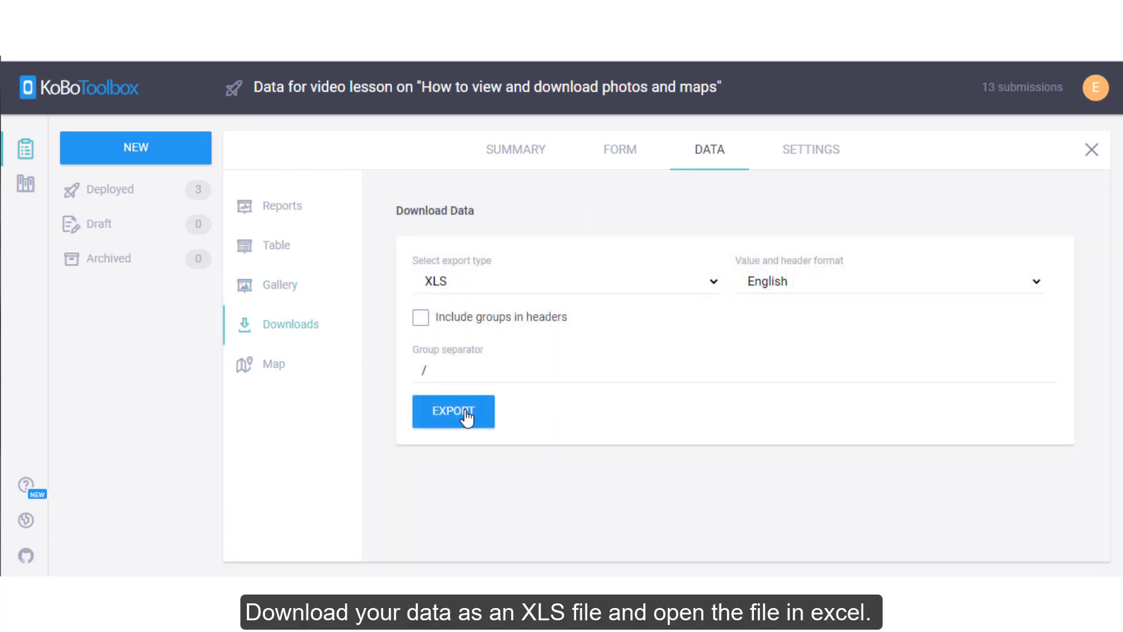
{"action": "left_click", "coordinate": [466, 413]}
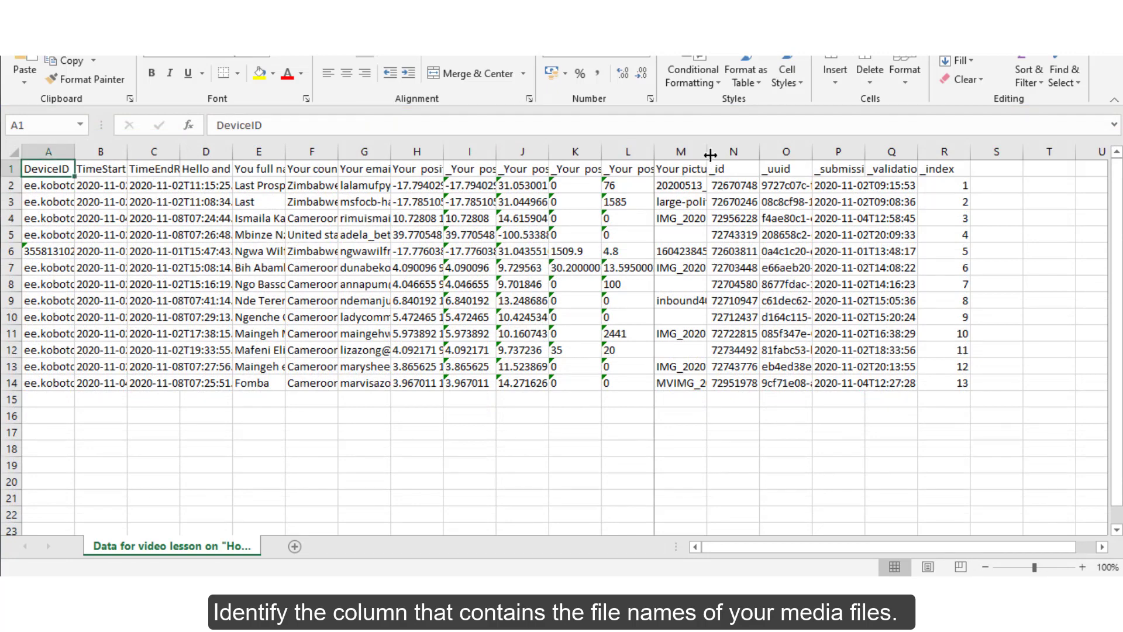
Autofit column M to the file names and insert a new empty column N
{"action": "double_click", "coordinate": [707, 152]}
{"action": "left_click_drag", "start_coordinate": [807, 546], "coordinate": [950, 544]}
{"action": "right_click", "coordinate": [839, 152]}
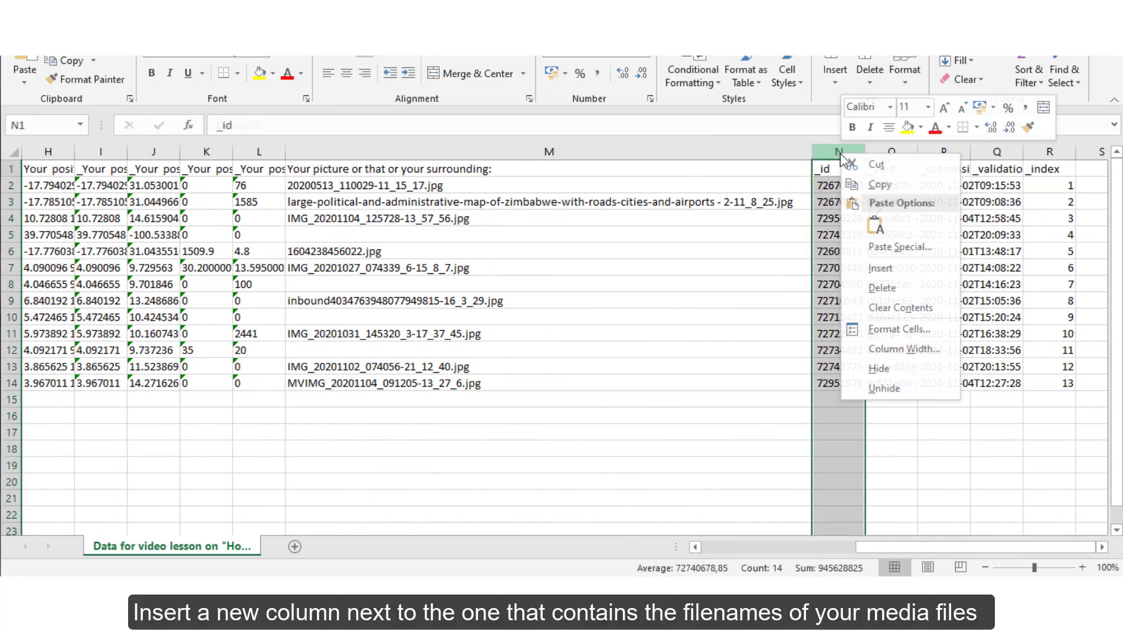
{"action": "left_click", "coordinate": [885, 274]}
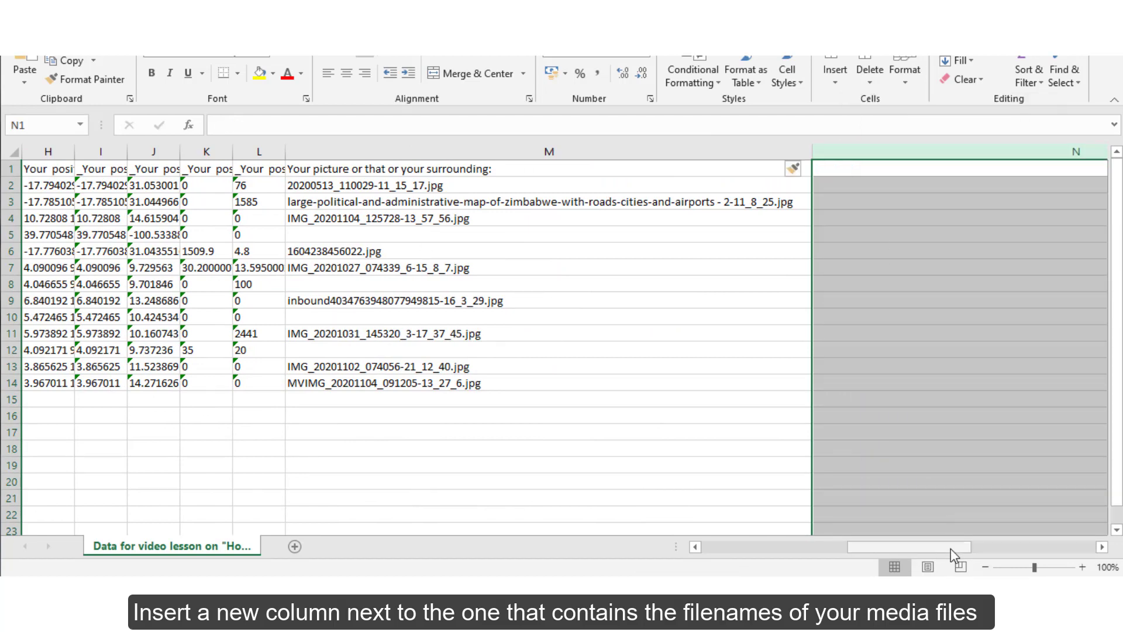
{"action": "left_click_drag", "start_coordinate": [929, 550], "coordinate": [1033, 550]}
Head column N with HYPERLINK and paste the kobotoolbox.org attachment formula into N2
{"action": "left_click", "coordinate": [581, 169]}
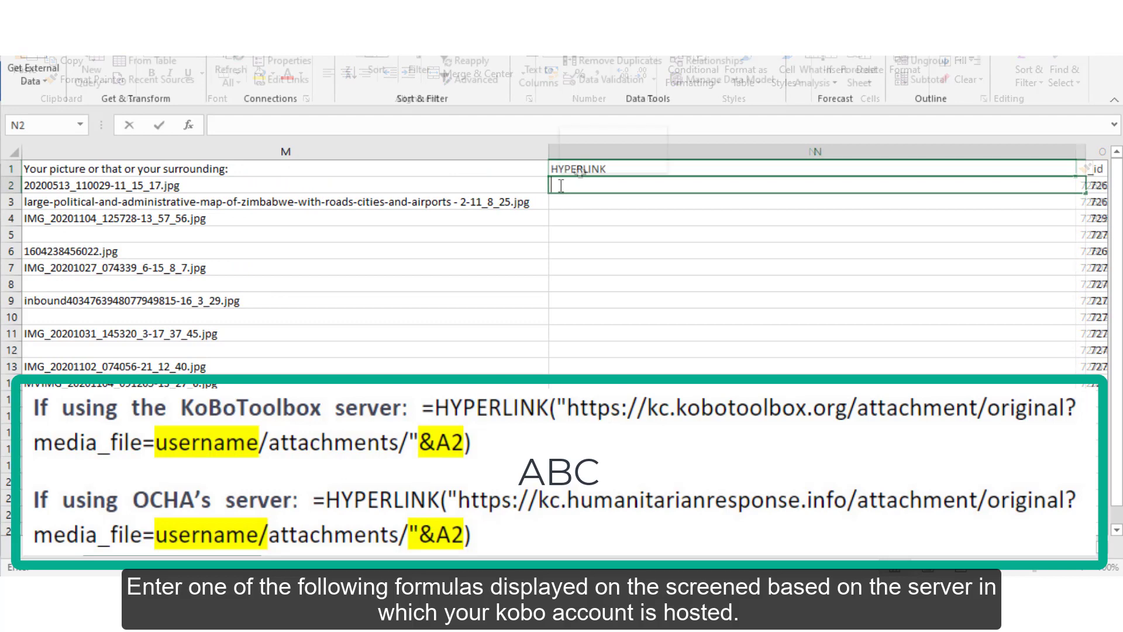
{"action": "right_click", "coordinate": [587, 185]}
{"action": "key", "text": "Escape"}
{"action": "type", "text": "=HYPERLINK(\"https://kc.kobotoolbox.org/attachment/original?media_file=username/attachments/\"&A2)"}
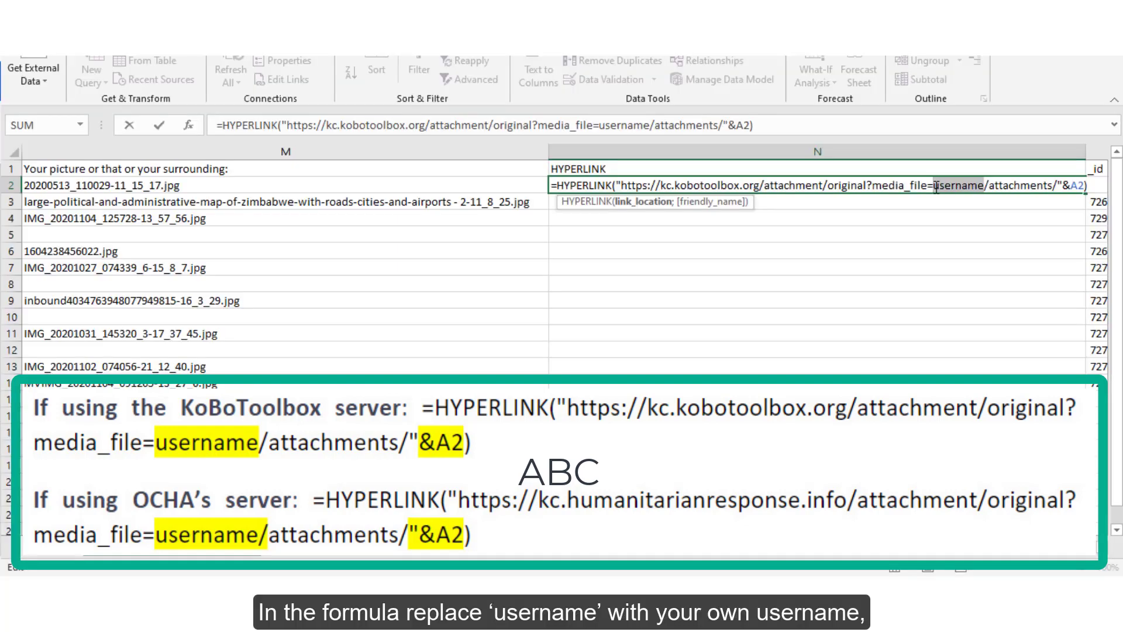
Put your account name in the N2 HYPERLINK formula, change A2 to M2, and commit it
{"action": "type", "text": "epiguide"}
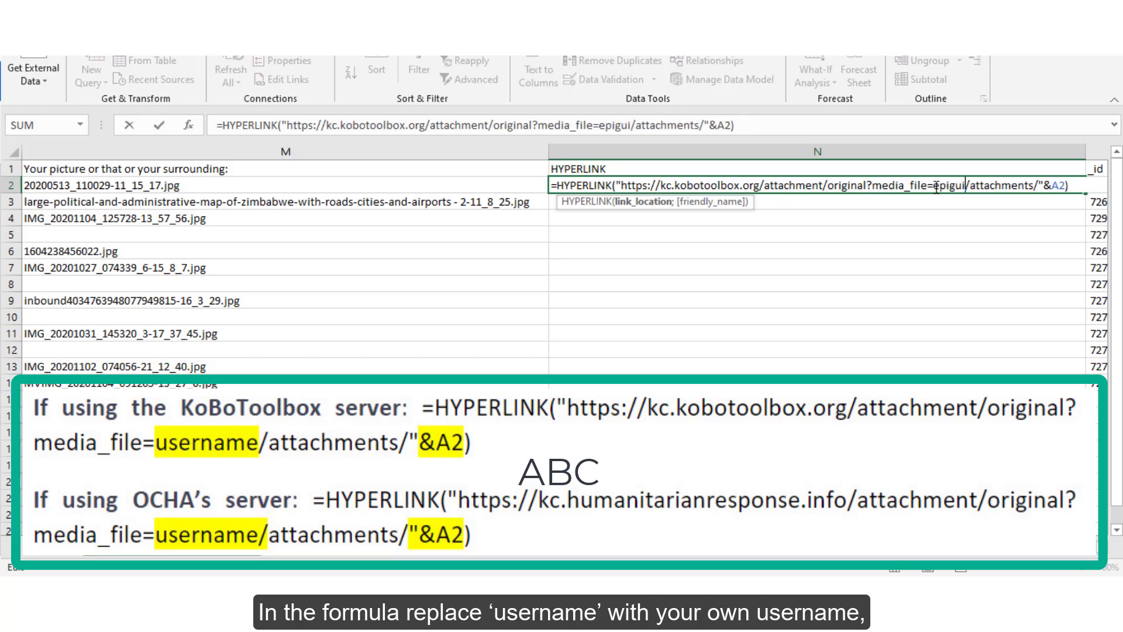
{"action": "type", "text": "r"}
{"action": "left_click", "coordinate": [1076, 186]}
{"action": "key", "text": "BackSpace"}
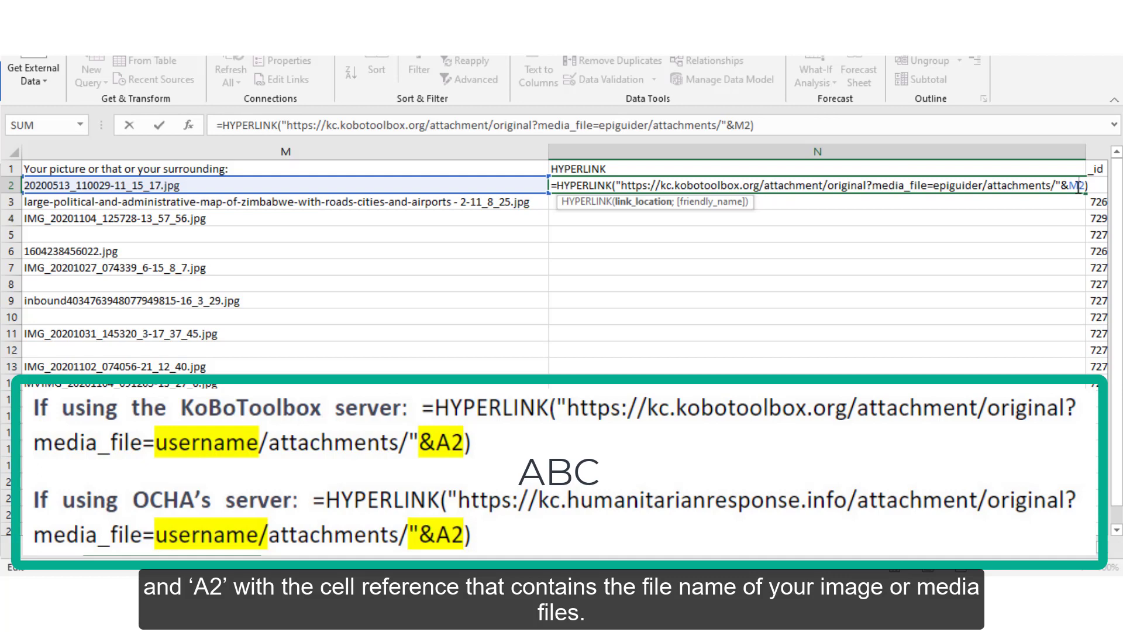
{"action": "key", "text": "Return"}
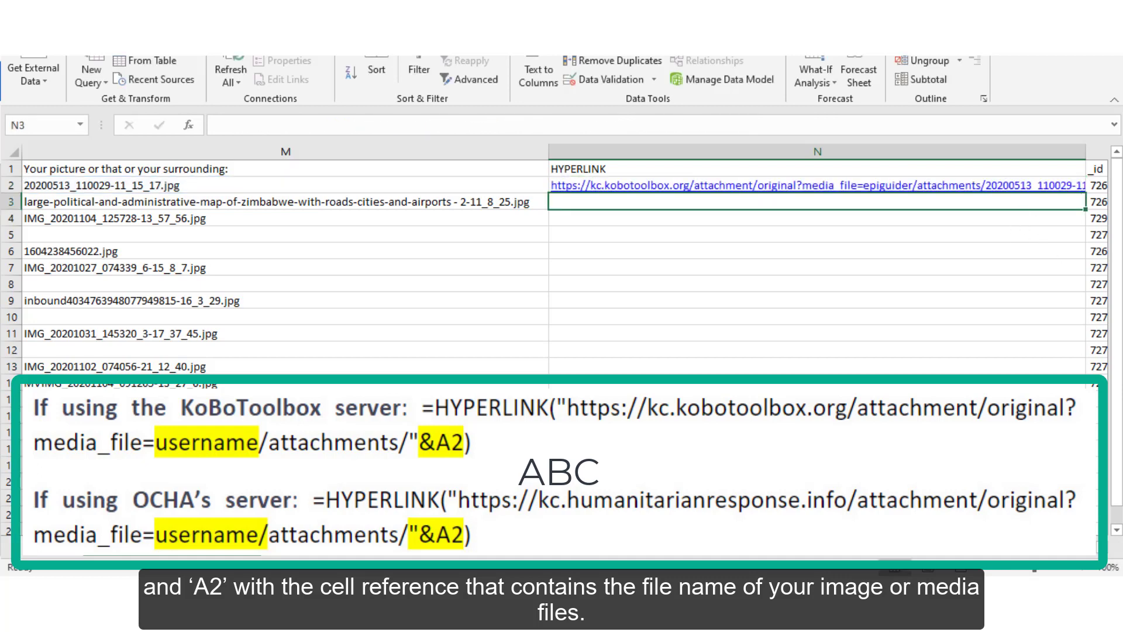
Autofit column N, fill the formula down to row 14, and open N2's photo link
{"action": "double_click", "coordinate": [1084, 153]}
{"action": "left_click", "coordinate": [636, 187]}
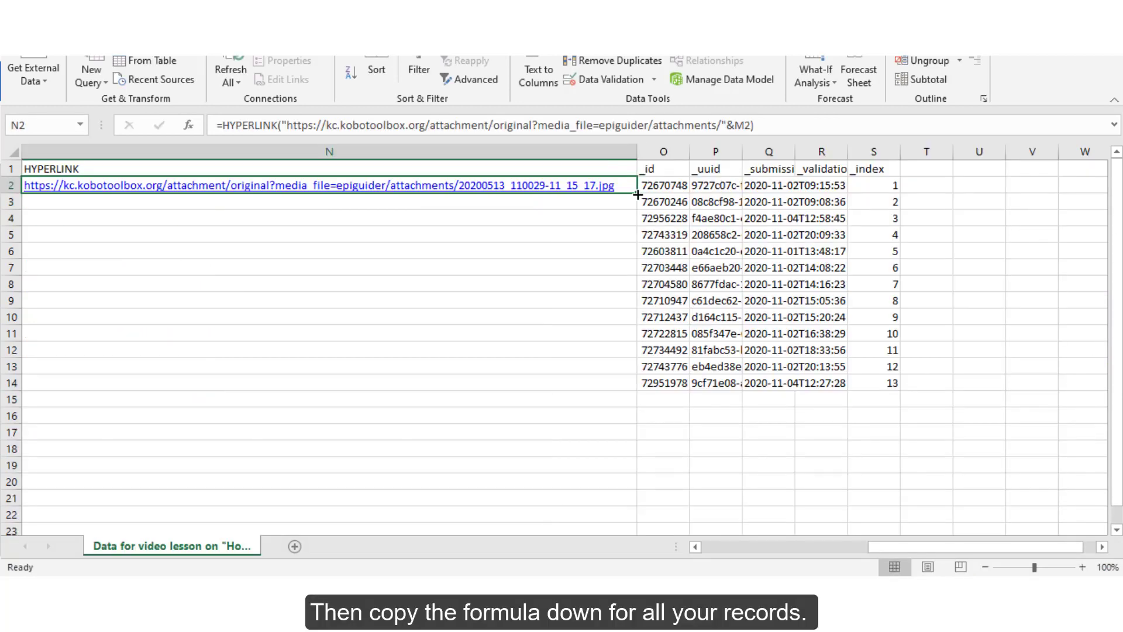
{"action": "left_click_drag", "start_coordinate": [637, 195], "coordinate": [627, 394]}
{"action": "left_click_drag", "start_coordinate": [908, 547], "coordinate": [894, 543]}
{"action": "left_click", "coordinate": [609, 186]}
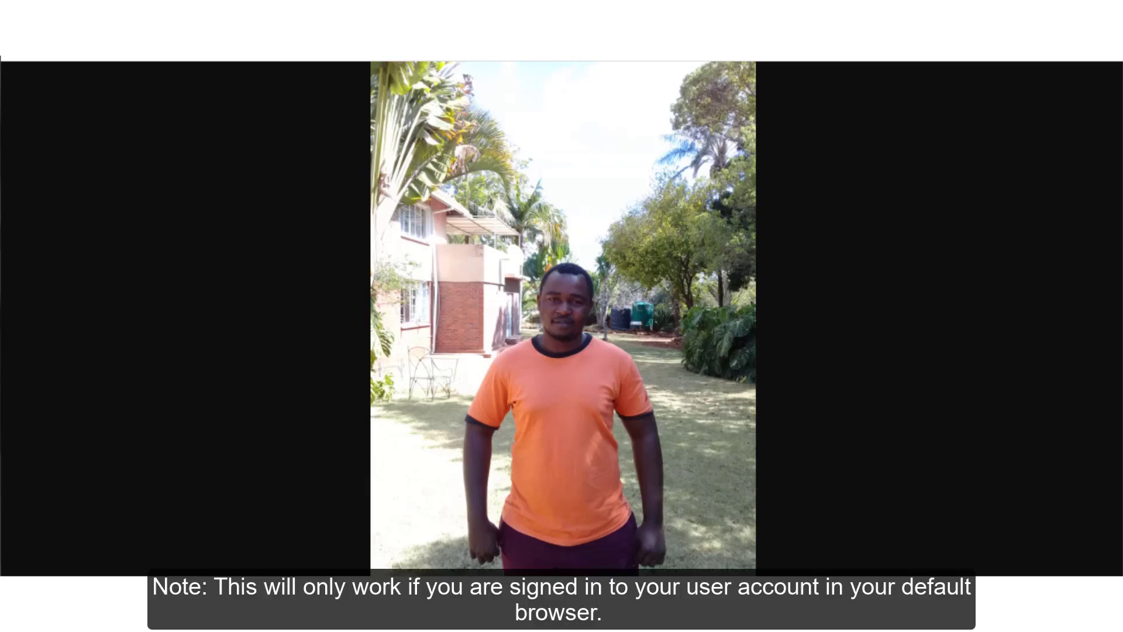
Close the photo, open N3's link to the Zimbabwe map image, then close it
{"action": "key", "text": "alt+F4"}
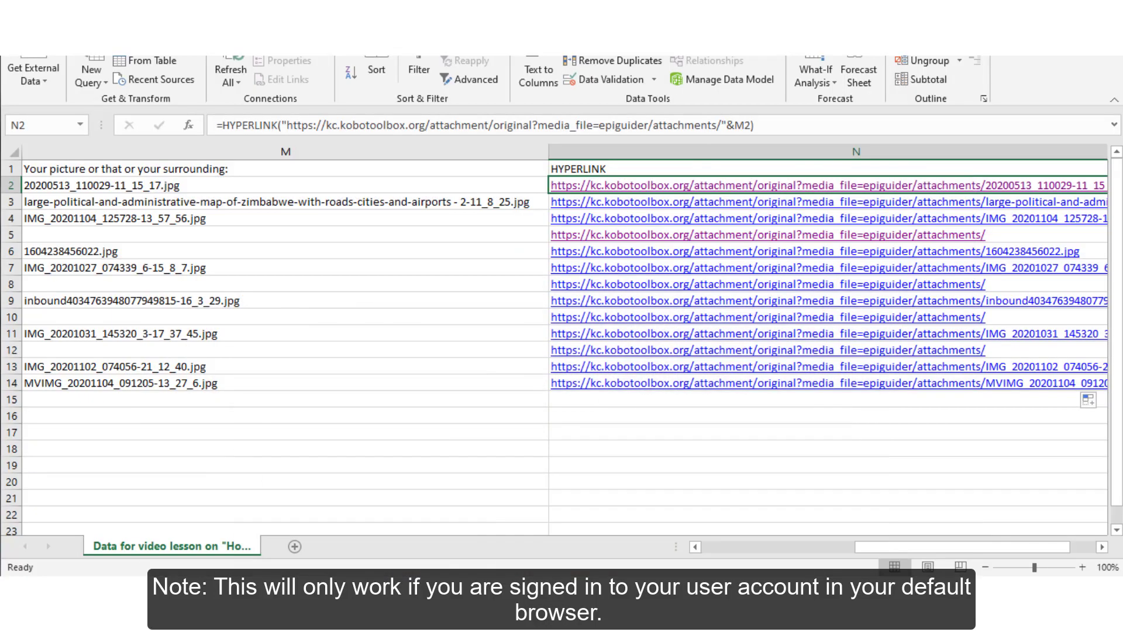
{"action": "left_click", "coordinate": [680, 209]}
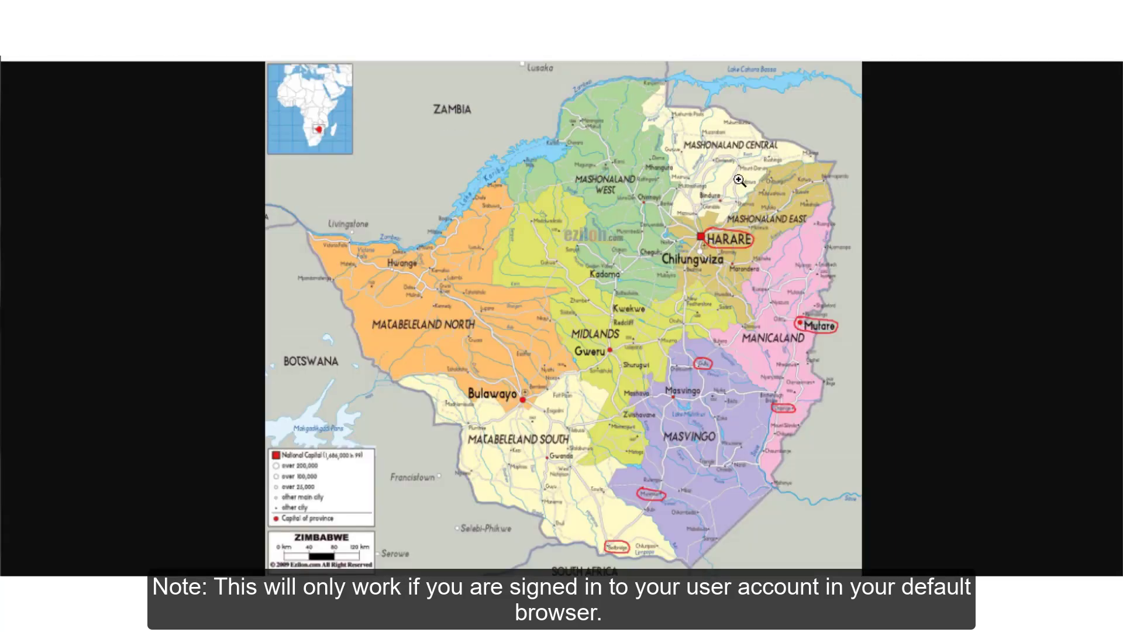
{"action": "key", "text": "alt+F4"}
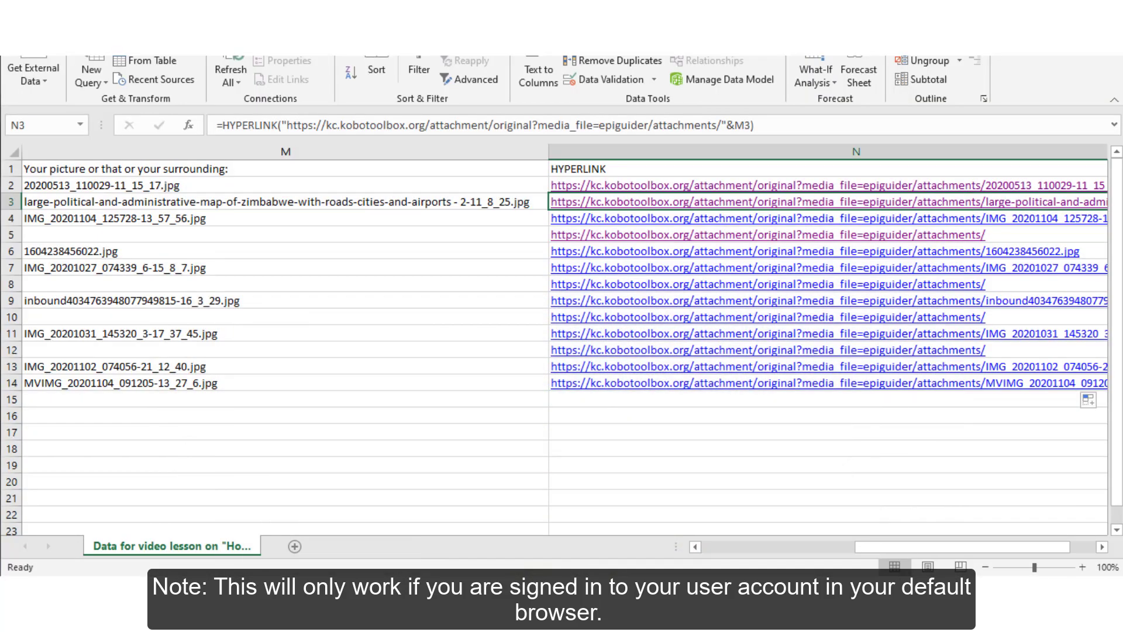
{"action": "left_click", "coordinate": [649, 369]}
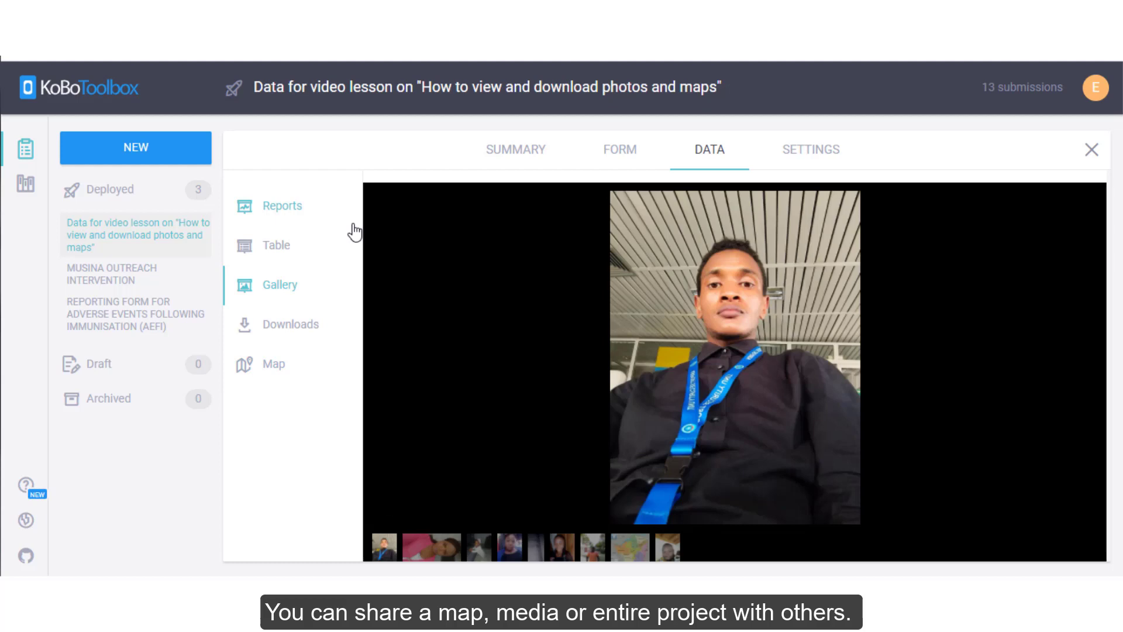
Open the project's Sharing settings and select the public shareable link
{"action": "left_click", "coordinate": [1084, 357]}
{"action": "left_click", "coordinate": [1083, 358]}
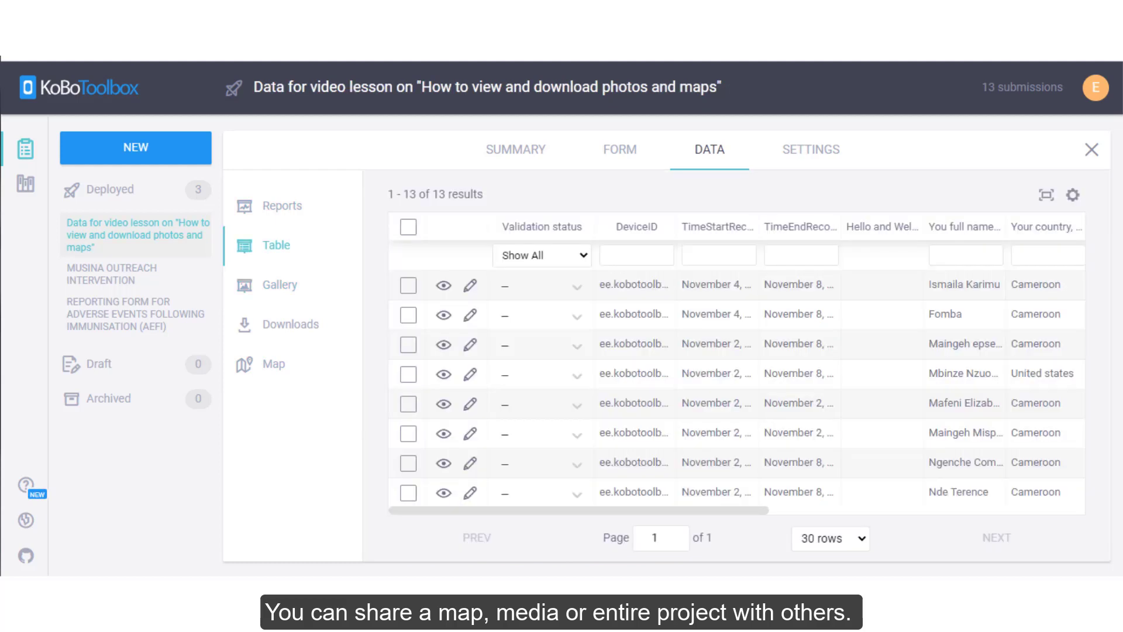
{"action": "left_click", "coordinate": [813, 156]}
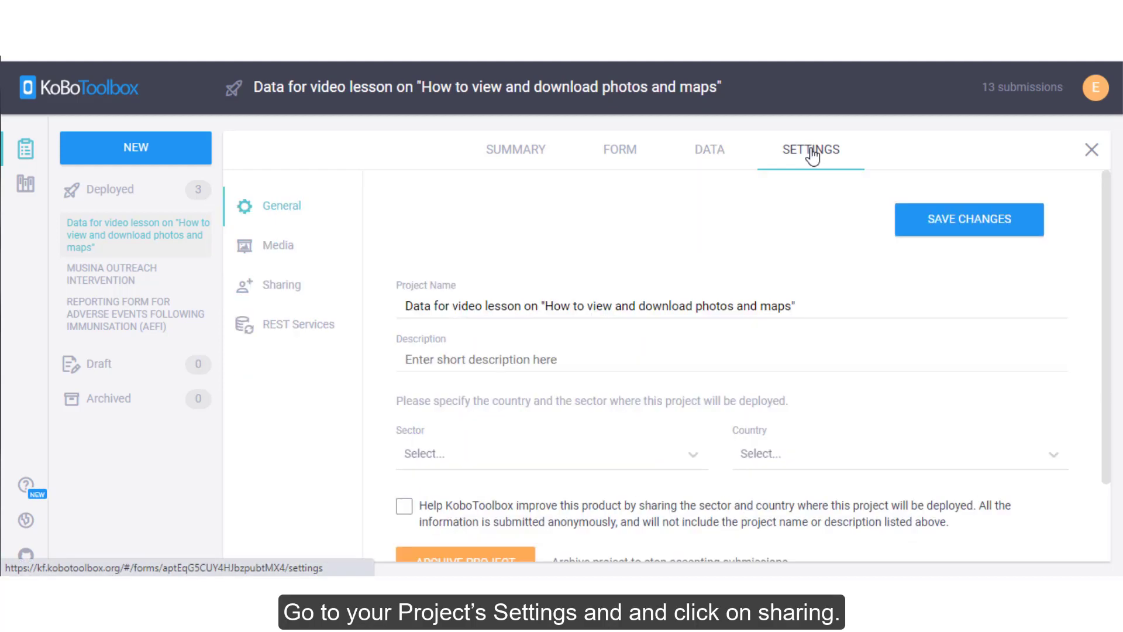
{"action": "left_click", "coordinate": [282, 286]}
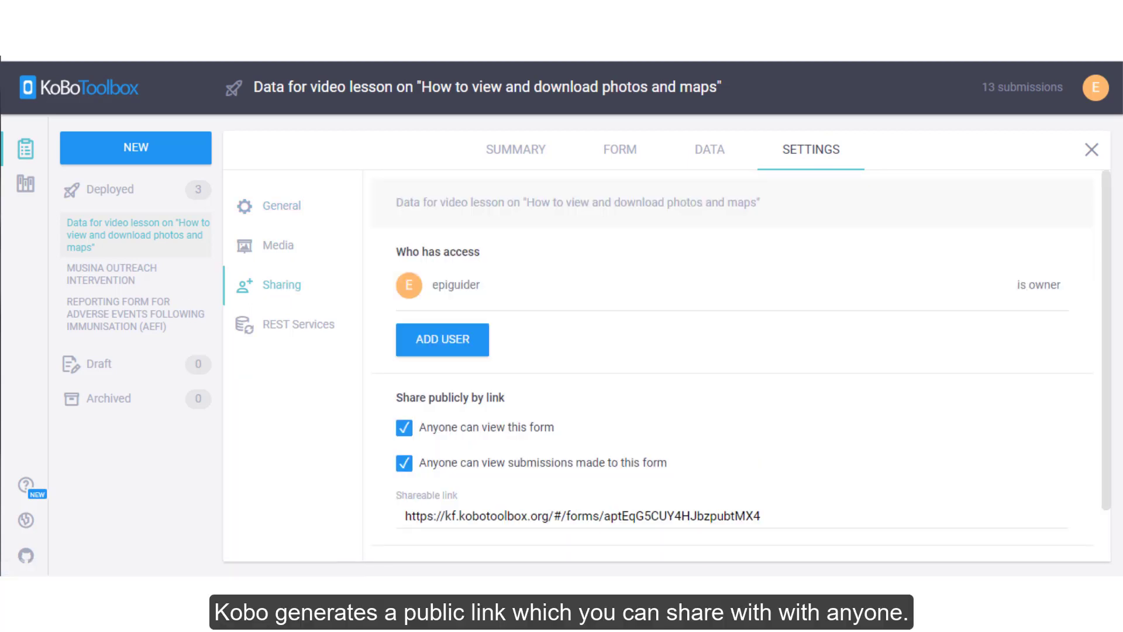
{"action": "left_click_drag", "start_coordinate": [763, 516], "coordinate": [401, 519]}
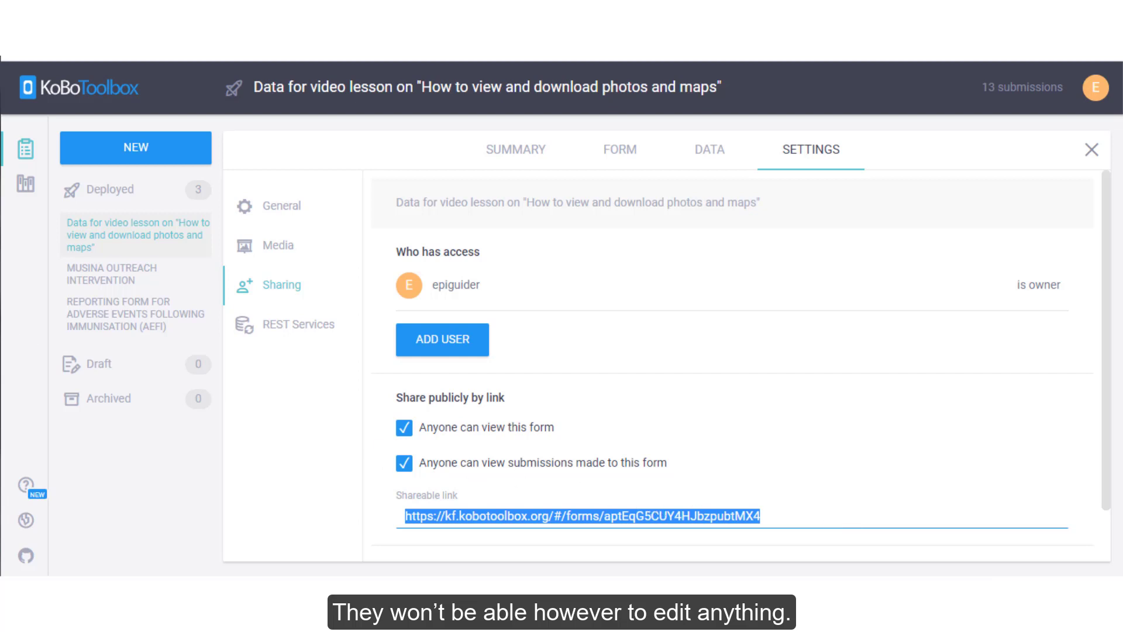
Add a user with View form and View submissions permissions
{"action": "left_click", "coordinate": [459, 344]}
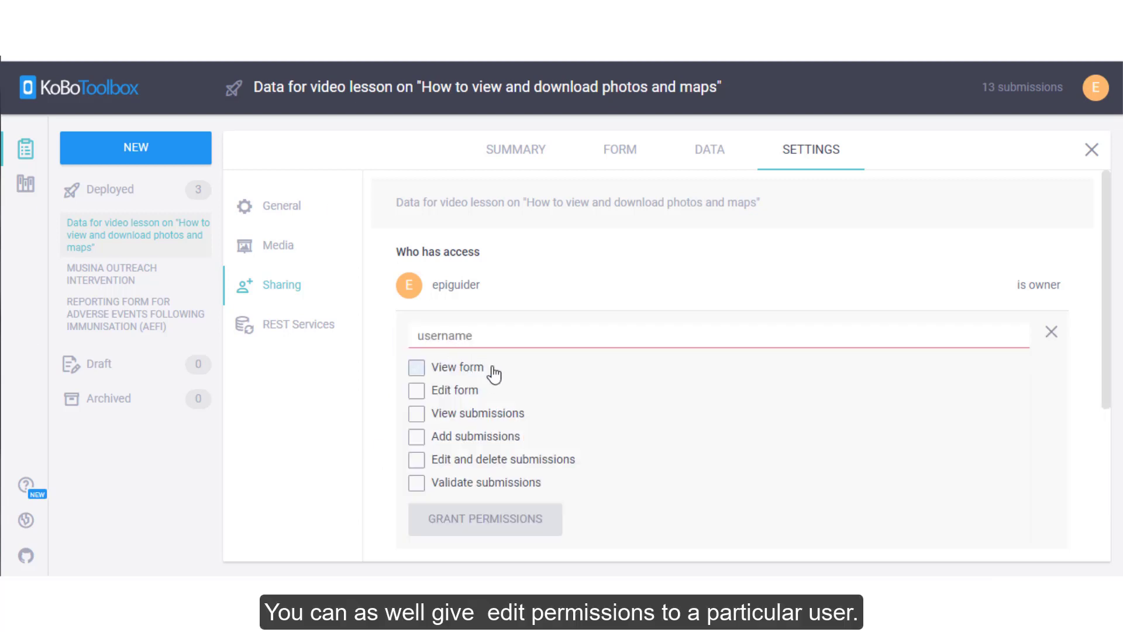
{"action": "scroll", "coordinate": [592, 392], "scroll_direction": "down", "scroll_amount": 2}
{"action": "left_click", "coordinate": [416, 285]}
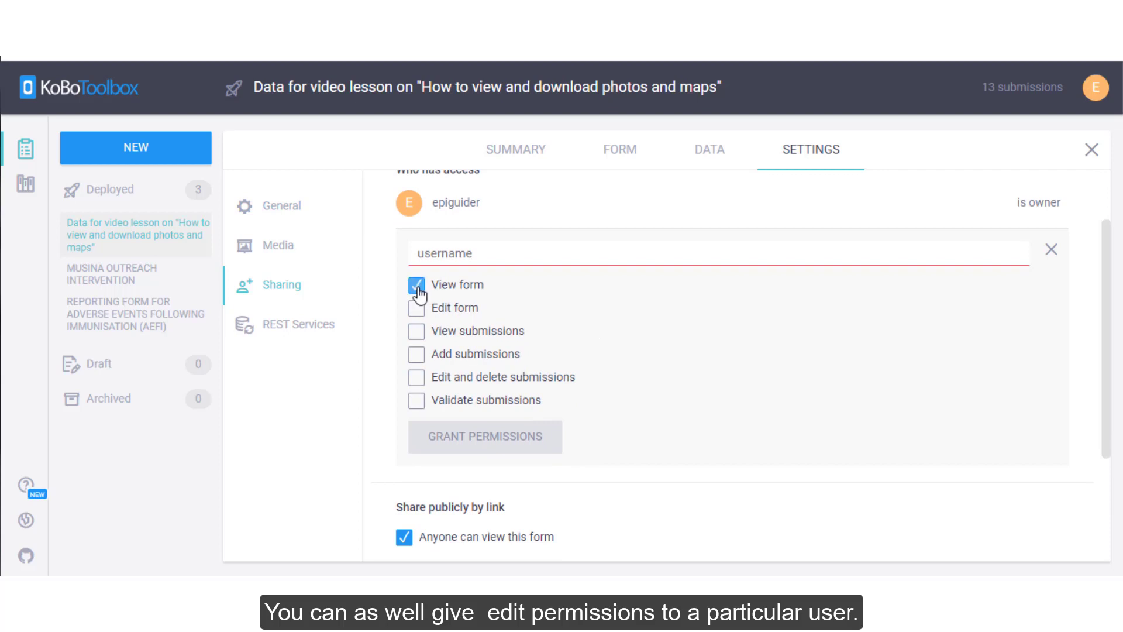
{"action": "left_click", "coordinate": [417, 332]}
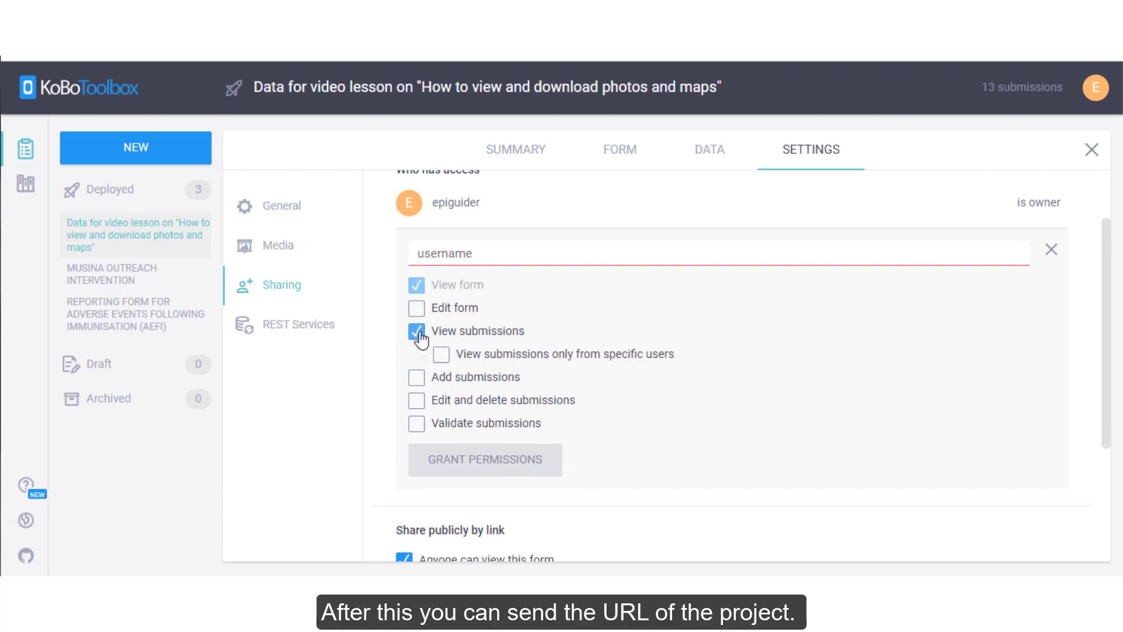